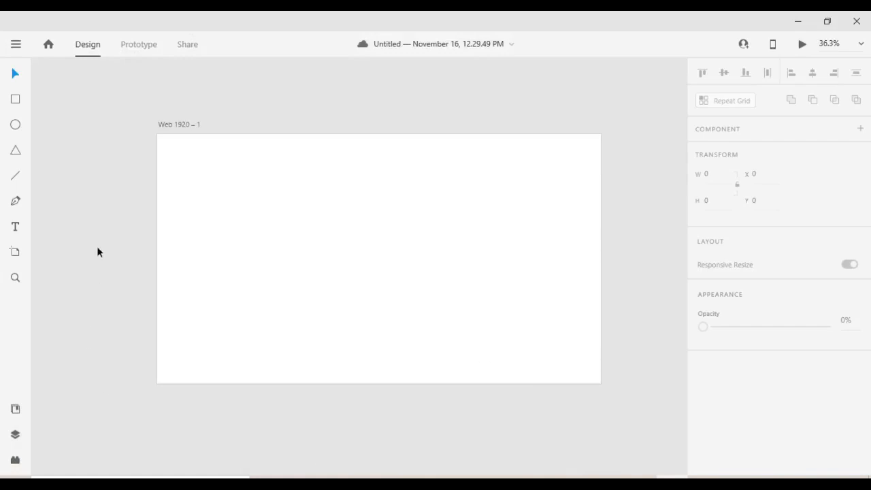
Draw a rectangle about 1556 × 816 in the middle of the Web 1920 artboard
{"action": "mouse_move", "coordinate": [196, 162]}
{"action": "left_mouse_down"}
{"action": "mouse_move", "coordinate": [472, 310]}
{"action": "mouse_move", "coordinate": [550, 334]}
{"action": "mouse_move", "coordinate": [556, 350]}
{"action": "left_mouse_up"}
{"action": "key", "text": "Escape"}
{"action": "left_click", "coordinate": [315, 265]}
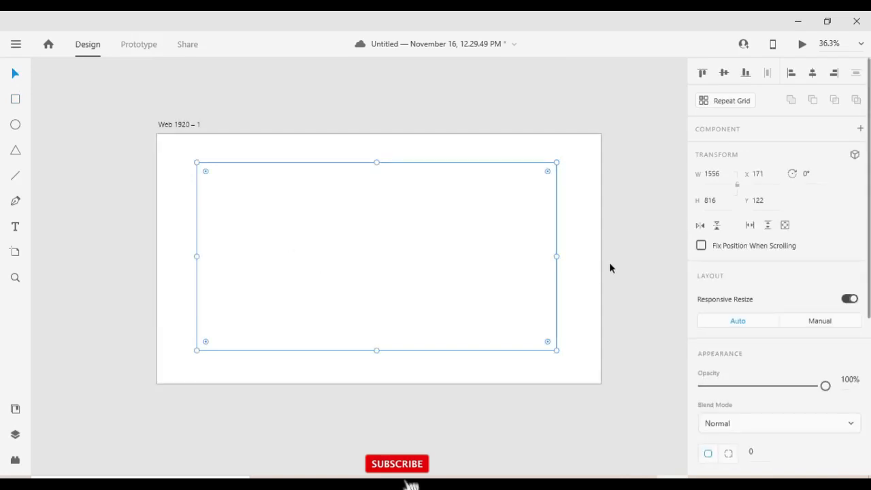
Create a narrower copy of the rectangle at full height, covering somewhat less than half of it from its left edge
{"action": "left_click_drag", "start_coordinate": [557, 257], "coordinate": [349, 234]}
{"action": "left_click", "coordinate": [353, 82]}
{"action": "scroll", "coordinate": [216, 294], "scroll_direction": "up", "scroll_amount": 3}
{"action": "scroll", "coordinate": [218, 295], "scroll_direction": "down", "scroll_amount": 1}
{"action": "left_click", "coordinate": [324, 224]}
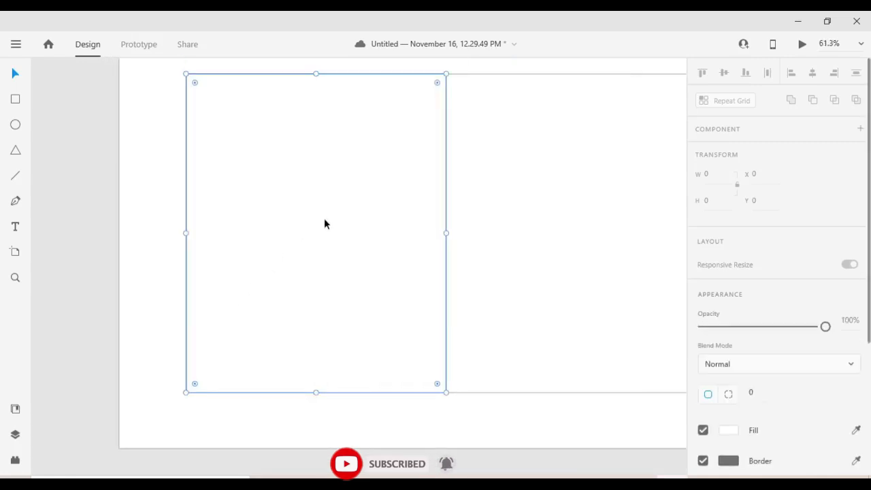
Fill the narrower rectangle with bright cyan and remove its border
{"action": "scroll", "coordinate": [745, 401], "scroll_direction": "down", "scroll_amount": 2}
{"action": "left_click", "coordinate": [729, 364]}
{"action": "left_click", "coordinate": [664, 342]}
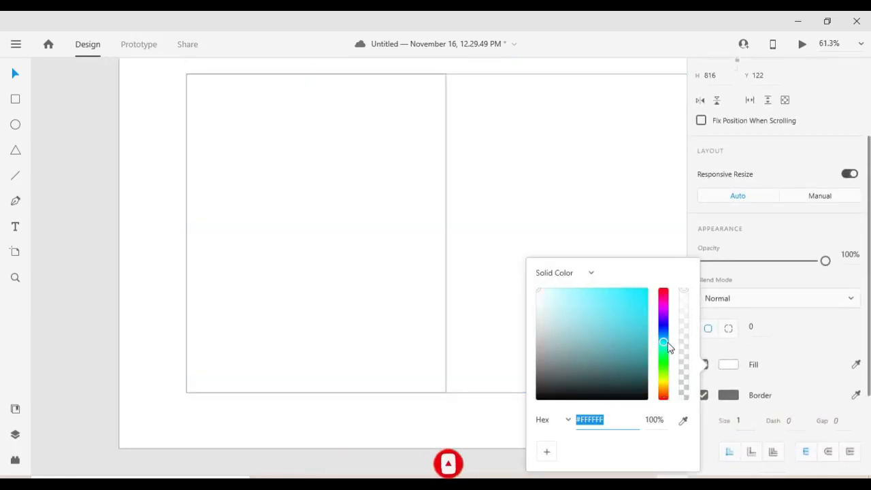
{"action": "left_click", "coordinate": [644, 293]}
{"action": "left_click", "coordinate": [724, 396]}
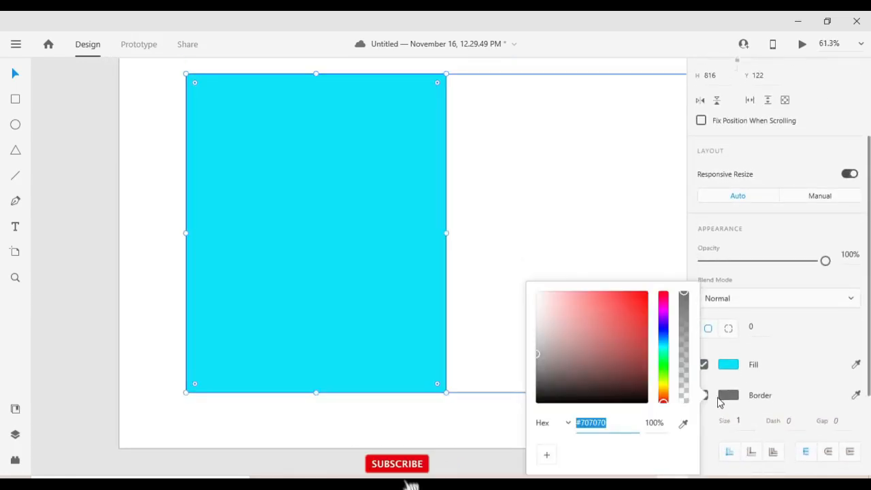
{"action": "left_click", "coordinate": [706, 400]}
{"action": "left_click", "coordinate": [706, 399]}
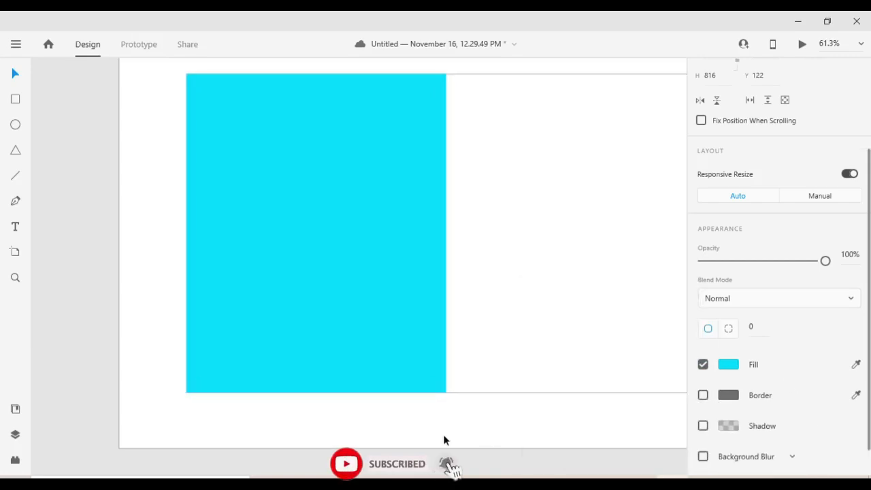
{"action": "left_click", "coordinate": [442, 436]}
{"action": "scroll", "coordinate": [351, 321], "scroll_direction": "up", "scroll_amount": 1}
{"action": "left_click", "coordinate": [371, 283]}
{"action": "left_click", "coordinate": [159, 314]}
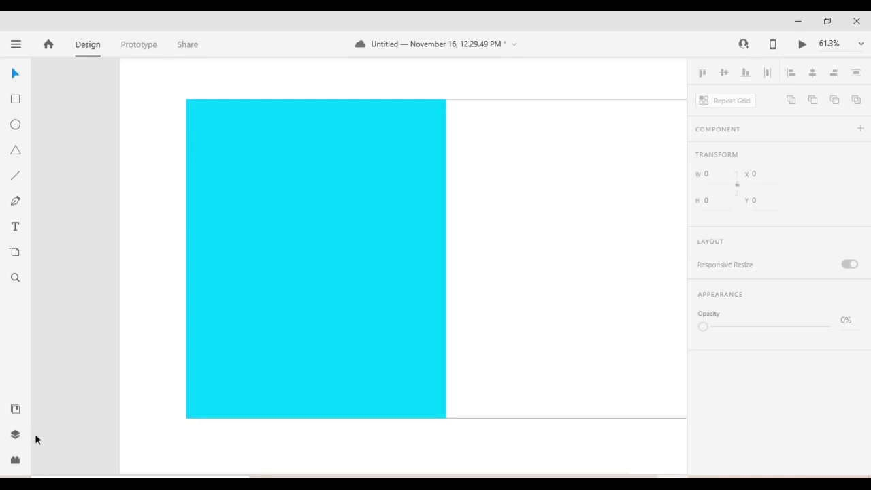
Insert the Metro mail-read icon from the mail results in the Icons 4 Design plugin
{"action": "left_click", "coordinate": [15, 461]}
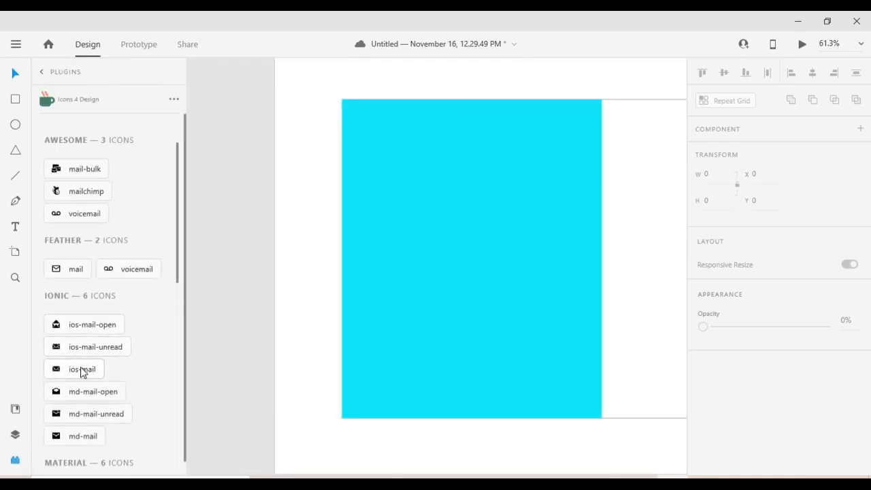
{"action": "scroll", "coordinate": [83, 370], "scroll_direction": "down", "scroll_amount": 5}
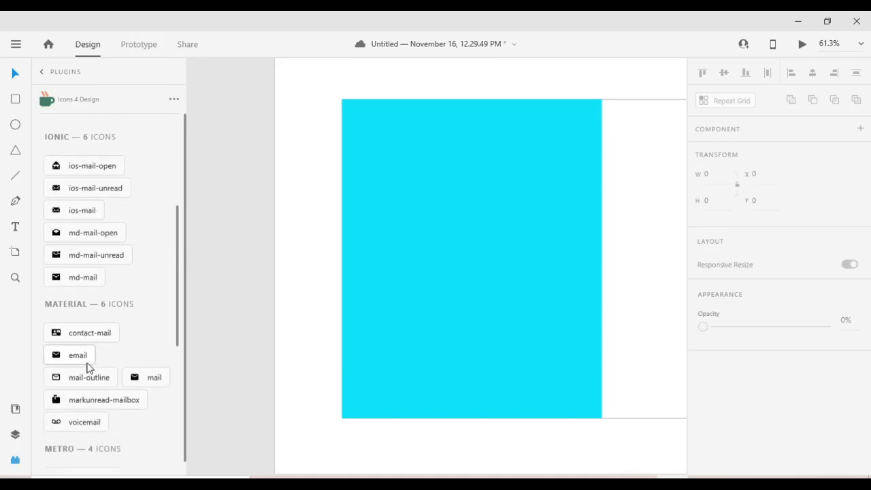
{"action": "scroll", "coordinate": [88, 368], "scroll_direction": "down", "scroll_amount": 5}
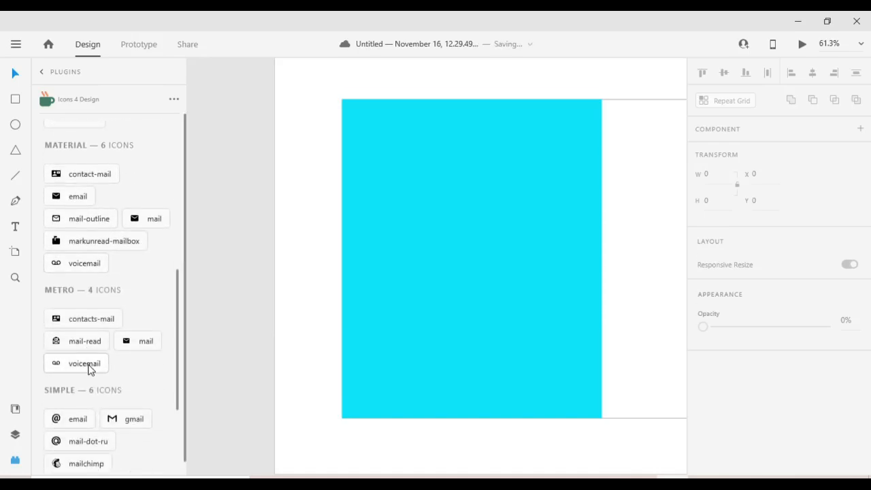
{"action": "scroll", "coordinate": [90, 370], "scroll_direction": "down", "scroll_amount": 3}
{"action": "scroll", "coordinate": [89, 369], "scroll_direction": "down", "scroll_amount": 2}
{"action": "scroll", "coordinate": [88, 368], "scroll_direction": "up", "scroll_amount": 5}
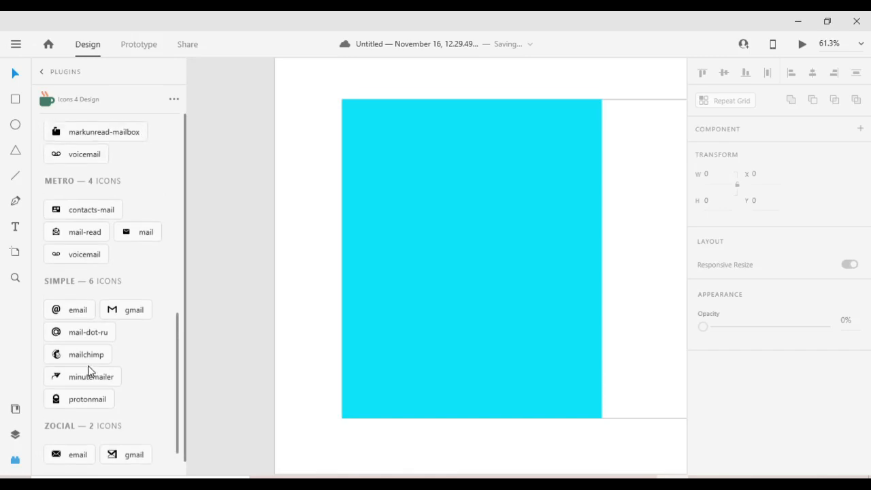
{"action": "scroll", "coordinate": [88, 371], "scroll_direction": "up", "scroll_amount": 6}
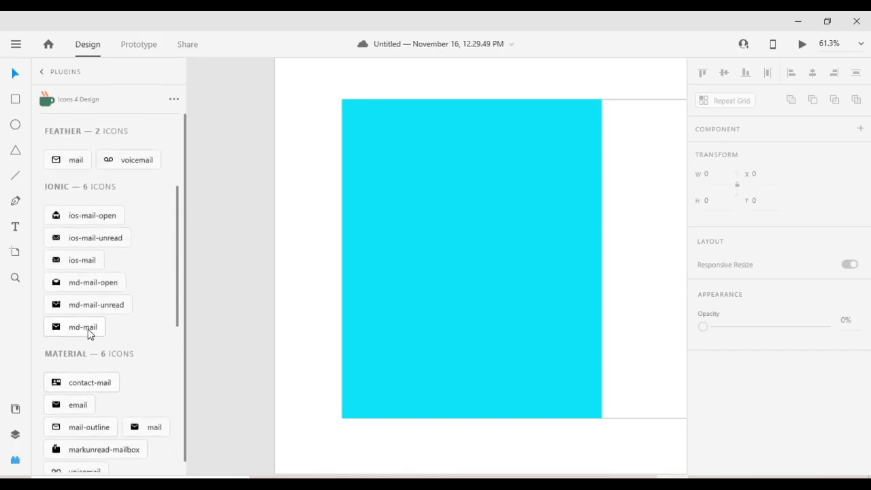
{"action": "scroll", "coordinate": [86, 314], "scroll_direction": "up", "scroll_amount": 2}
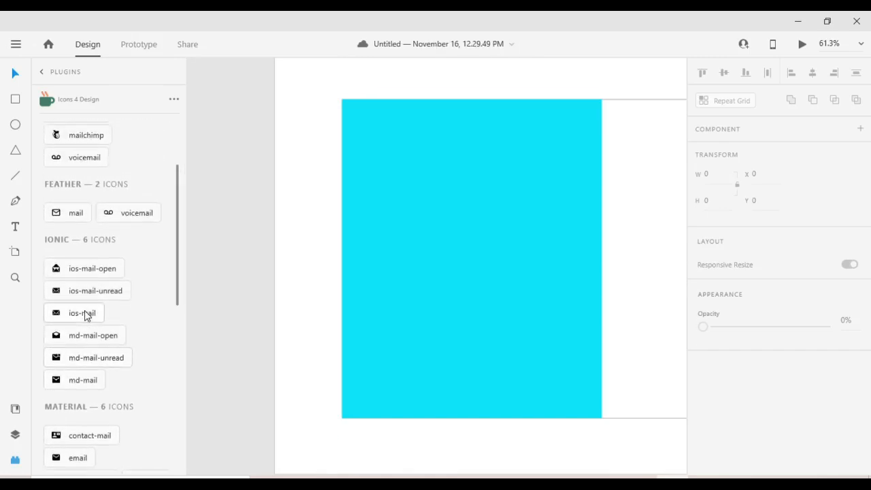
{"action": "scroll", "coordinate": [88, 314], "scroll_direction": "down", "scroll_amount": 4}
{"action": "scroll", "coordinate": [88, 312], "scroll_direction": "down", "scroll_amount": 1}
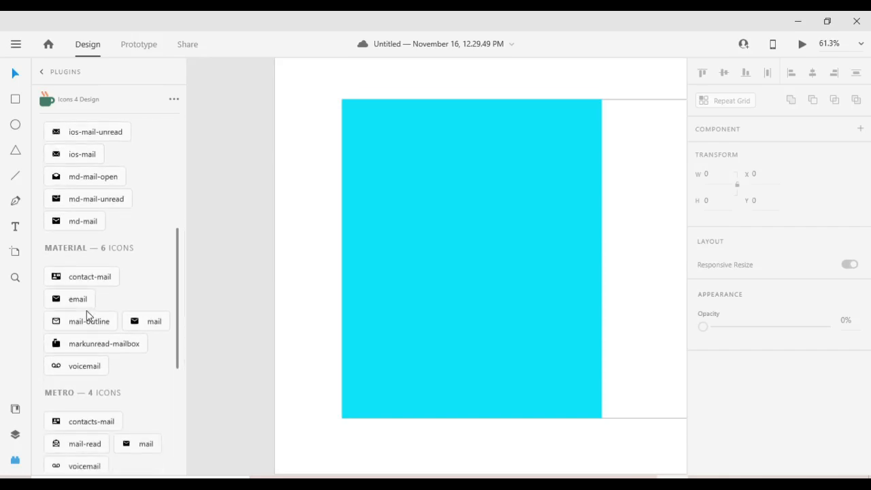
{"action": "scroll", "coordinate": [102, 320], "scroll_direction": "down", "scroll_amount": 2}
{"action": "scroll", "coordinate": [95, 338], "scroll_direction": "down", "scroll_amount": 2}
{"action": "left_click", "coordinate": [86, 337]}
Place the envelope icon in the lower half of the cyan rectangle, enlarged to 333.36 × 256.41 at X 336.5, Y 507
{"action": "left_click_drag", "start_coordinate": [444, 273], "coordinate": [564, 362]}
{"action": "scroll", "coordinate": [235, 282], "scroll_direction": "down", "scroll_amount": 3}
{"action": "scroll", "coordinate": [324, 292], "scroll_direction": "up", "scroll_amount": 2}
{"action": "left_click_drag", "start_coordinate": [324, 292], "coordinate": [469, 374]}
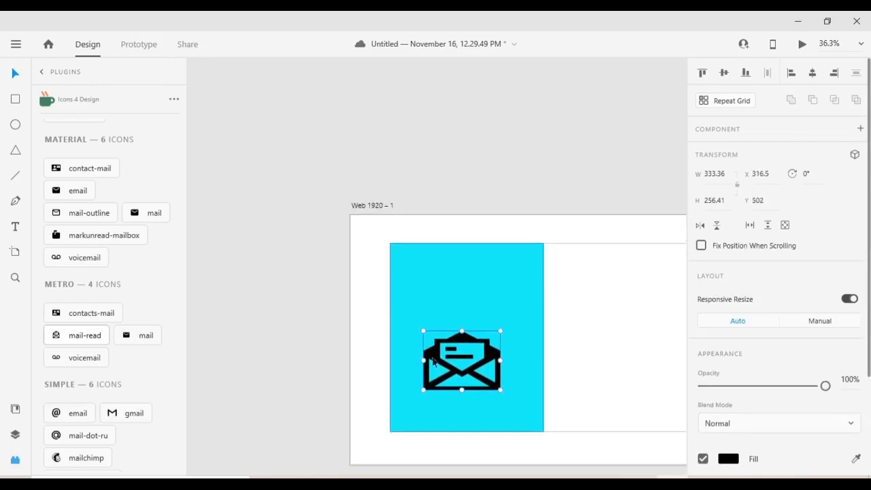
{"action": "scroll", "coordinate": [521, 418], "scroll_direction": "up", "scroll_amount": 4}
{"action": "left_click_drag", "start_coordinate": [410, 264], "coordinate": [421, 267]}
{"action": "scroll", "coordinate": [476, 306], "scroll_direction": "up", "scroll_amount": 2}
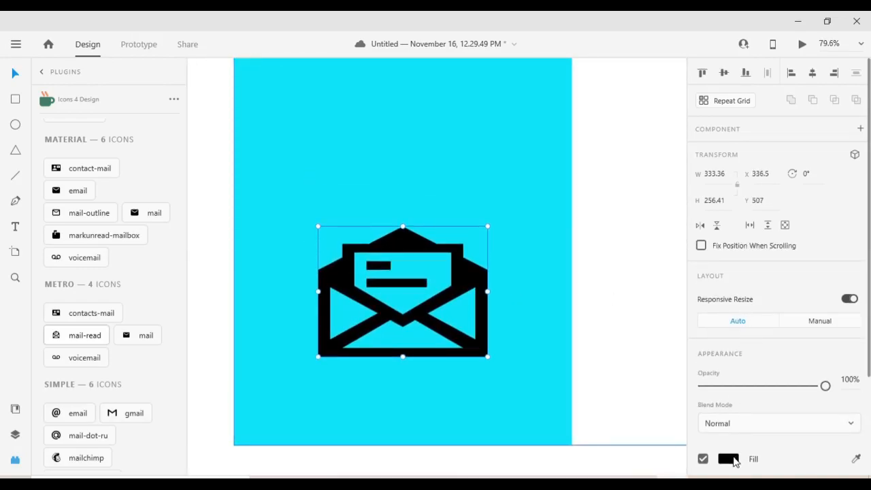
Change the envelope icon's fill color to bright red
{"action": "left_click", "coordinate": [728, 459]}
{"action": "left_click", "coordinate": [644, 297]}
{"action": "left_click", "coordinate": [199, 383]}
{"action": "scroll", "coordinate": [458, 354], "scroll_direction": "up", "scroll_amount": 1}
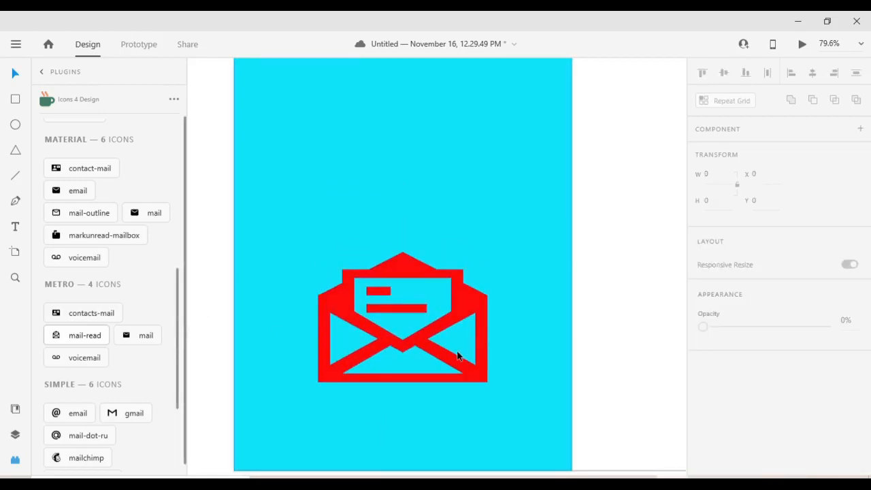
Draw a rectangle directly above the envelope and adjust its sides to the letter's width, making it 237 × 248
{"action": "scroll", "coordinate": [457, 344], "scroll_direction": "up", "scroll_amount": 2}
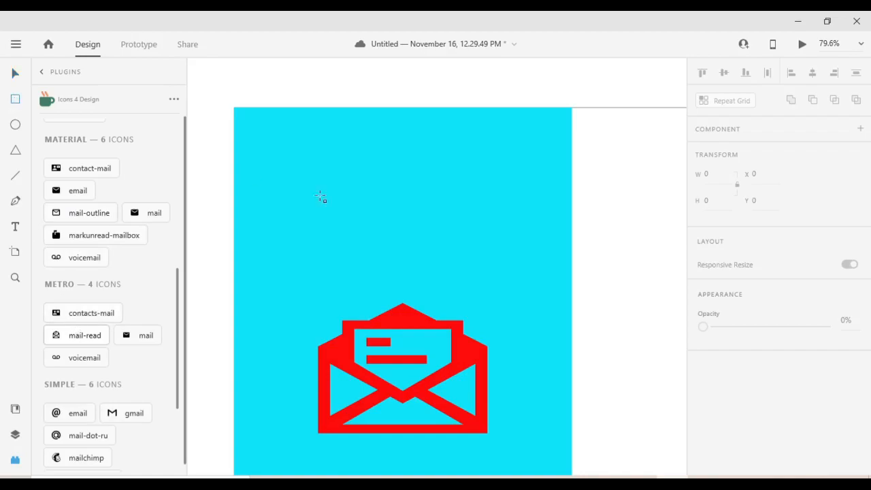
{"action": "left_click_drag", "start_coordinate": [335, 197], "coordinate": [465, 321]}
{"action": "scroll", "coordinate": [474, 321], "scroll_direction": "up", "scroll_amount": 5}
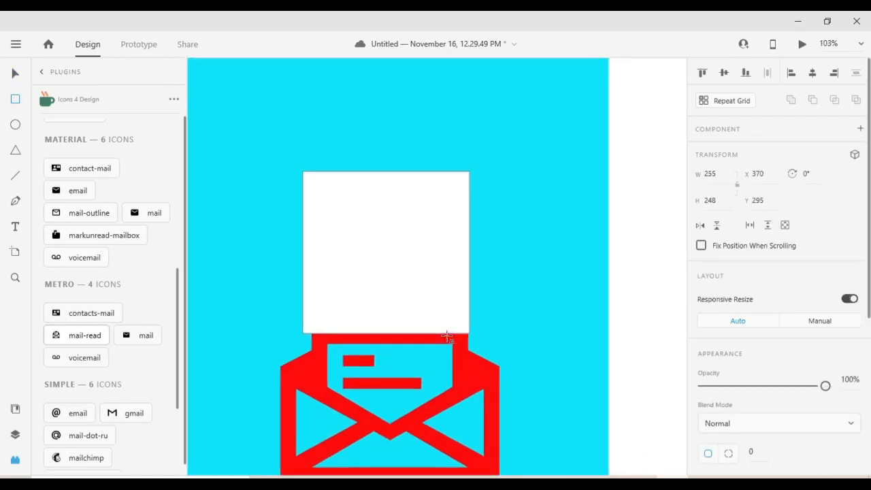
{"action": "left_click_drag", "start_coordinate": [478, 226], "coordinate": [473, 227]}
{"action": "left_click_drag", "start_coordinate": [259, 226], "coordinate": [271, 225]}
{"action": "scroll", "coordinate": [347, 342], "scroll_direction": "down", "scroll_amount": 1}
{"action": "scroll", "coordinate": [349, 347], "scroll_direction": "up", "scroll_amount": 1}
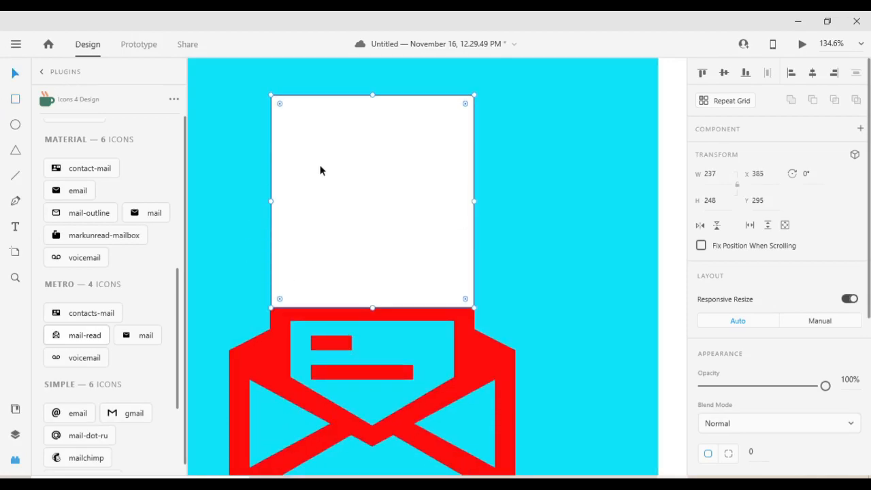
Remove the new rectangle's border and fill it with the red sampled from the envelope icon
{"action": "scroll", "coordinate": [735, 435], "scroll_direction": "down", "scroll_amount": 3}
{"action": "left_click", "coordinate": [703, 332]}
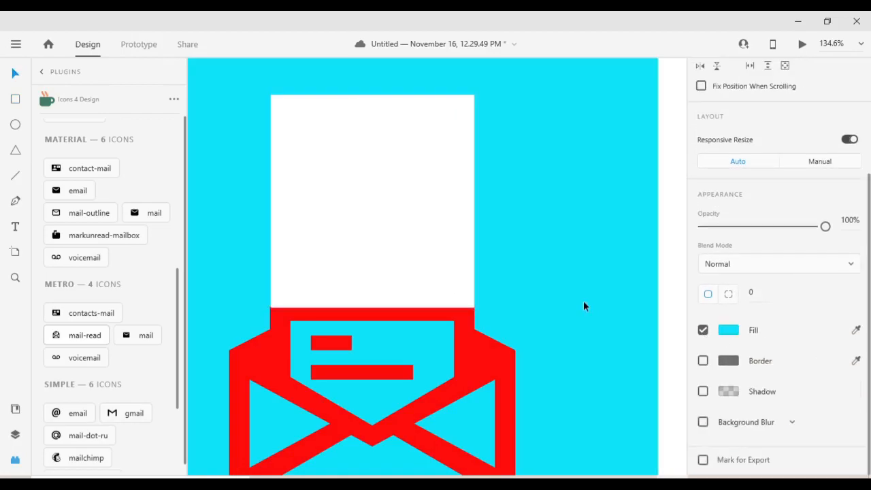
{"action": "left_click", "coordinate": [855, 329]}
{"action": "left_click", "coordinate": [481, 356]}
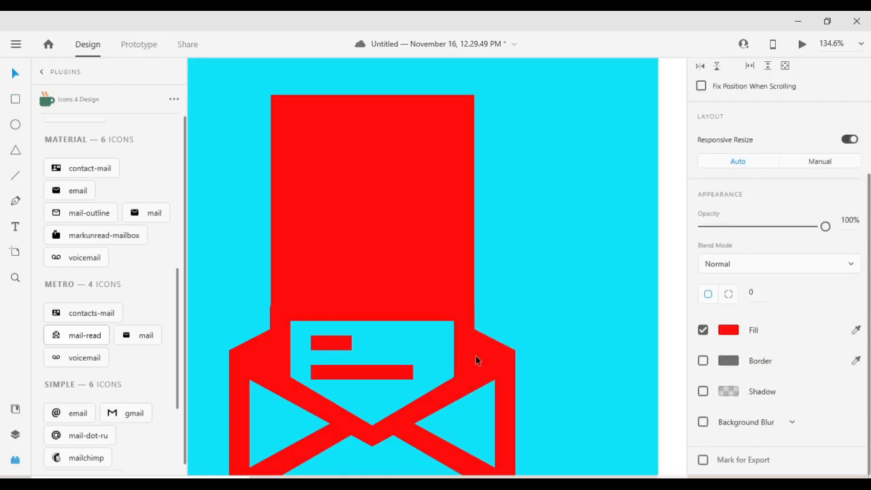
Group the red rectangle with the envelope icon
{"action": "scroll", "coordinate": [476, 355], "scroll_direction": "up", "scroll_amount": 1}
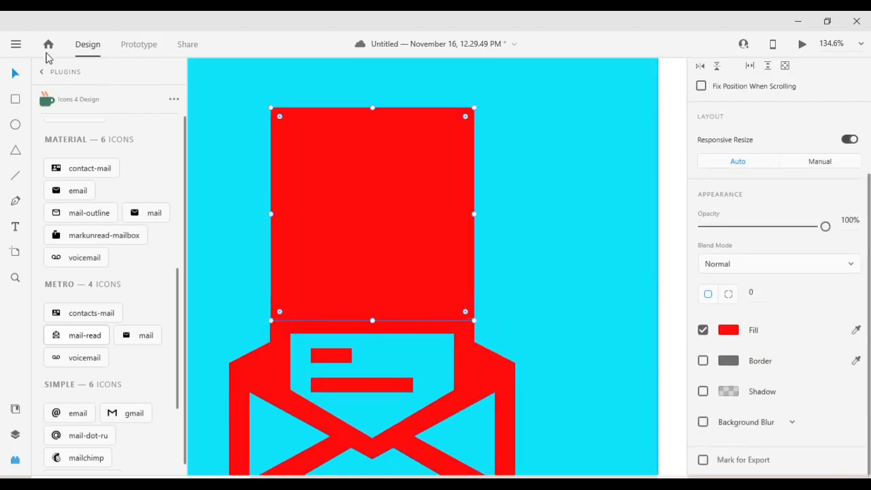
{"action": "left_click", "coordinate": [352, 379]}
{"action": "left_click", "coordinate": [401, 216], "text": "shift"}
{"action": "right_click", "coordinate": [396, 216]}
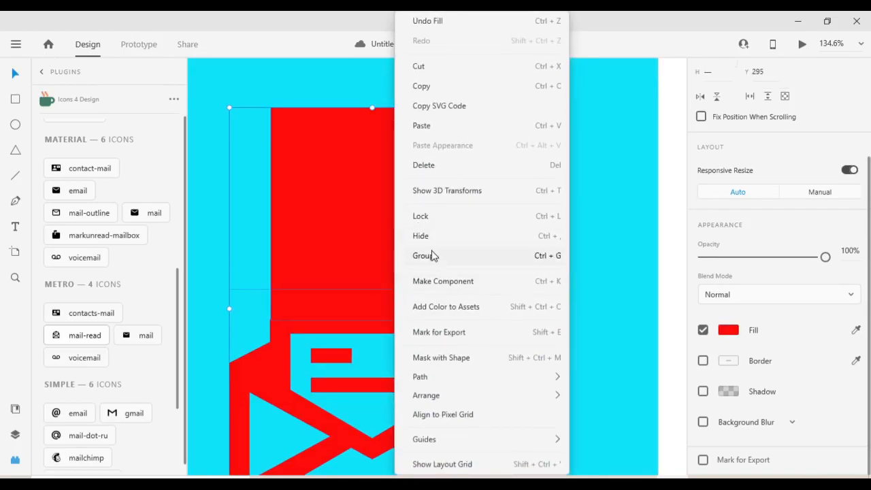
{"action": "left_click", "coordinate": [430, 253]}
Shift the large white outlined rectangle to X 182, Y 115
{"action": "scroll", "coordinate": [360, 284], "scroll_direction": "down", "scroll_amount": 4}
{"action": "mouse_move", "coordinate": [388, 289]}
{"action": "left_mouse_down"}
{"action": "mouse_move", "coordinate": [391, 270]}
{"action": "mouse_move", "coordinate": [386, 290]}
{"action": "mouse_move", "coordinate": [393, 291]}
{"action": "left_mouse_up"}
{"action": "left_click", "coordinate": [487, 297]}
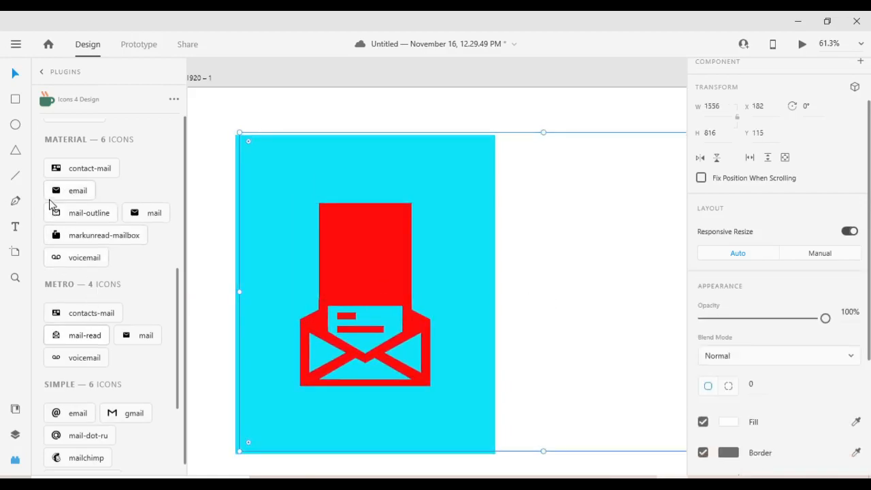
Search the icon plugin for "lock", insert the Awesome lock icon and close the plugin
{"action": "scroll", "coordinate": [61, 211], "scroll_direction": "up", "scroll_amount": 10}
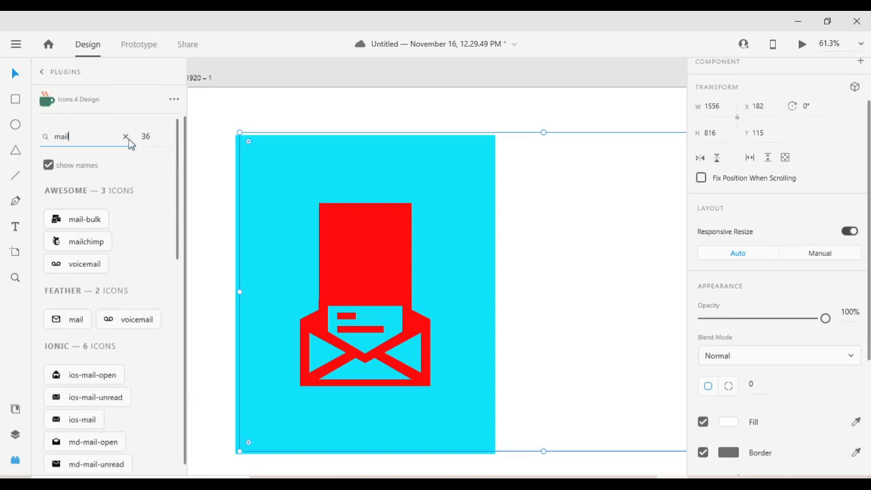
{"action": "type", "text": "ck"}
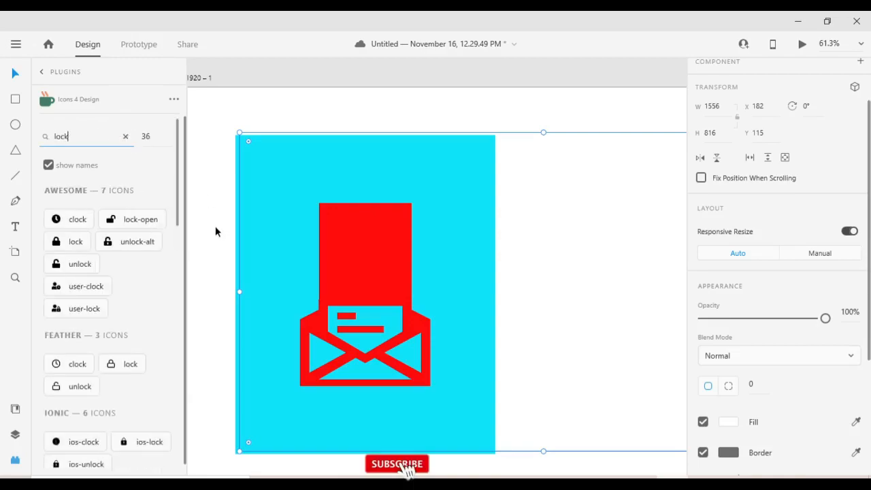
{"action": "left_click", "coordinate": [66, 241]}
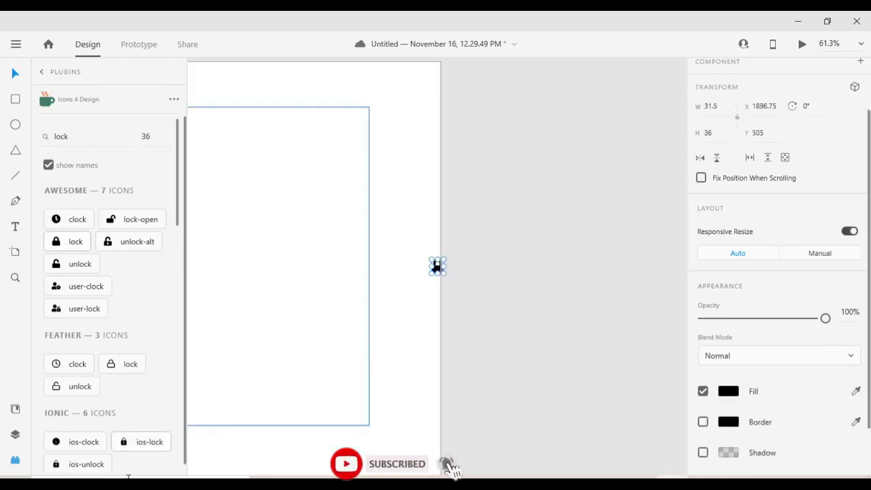
{"action": "left_click", "coordinate": [18, 461]}
Move the lock icon onto the red rectangle above the envelope, centered horizontally, and enlarge it to 98.74 × 112.84
{"action": "left_click_drag", "start_coordinate": [310, 313], "coordinate": [547, 315]}
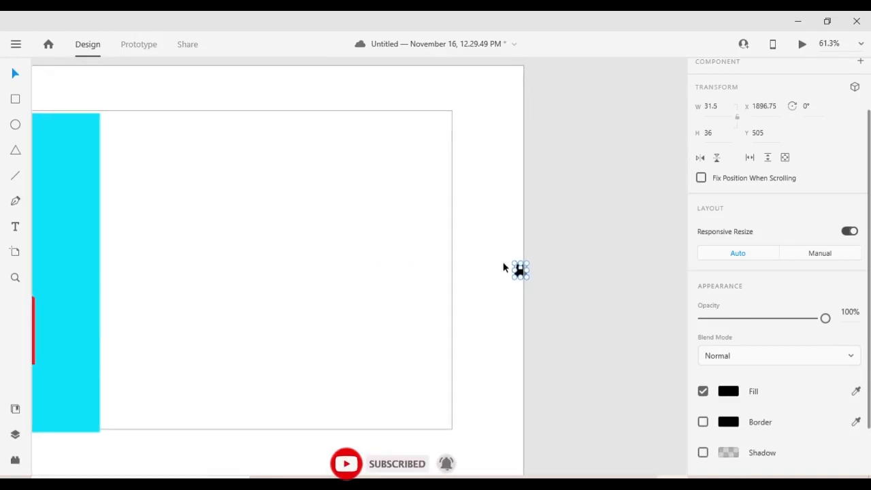
{"action": "left_click_drag", "start_coordinate": [521, 272], "coordinate": [204, 247]}
{"action": "left_click_drag", "start_coordinate": [332, 361], "coordinate": [611, 386]}
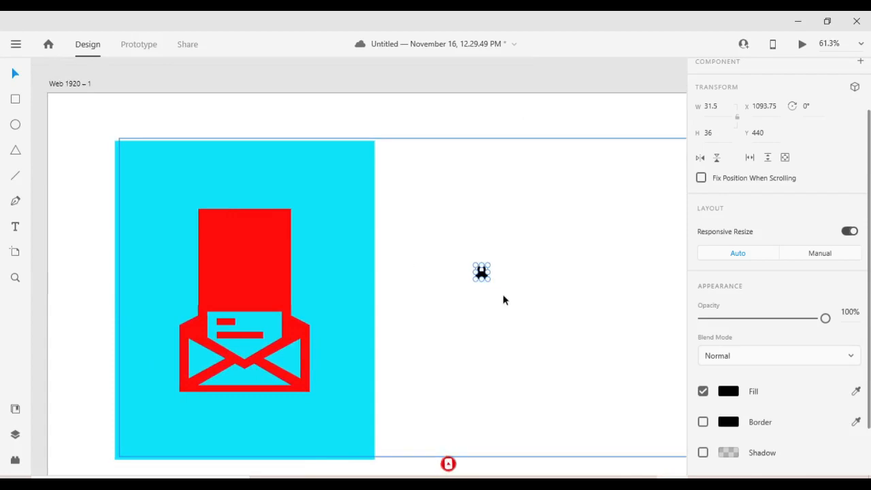
{"action": "left_click_drag", "start_coordinate": [489, 280], "coordinate": [248, 275]}
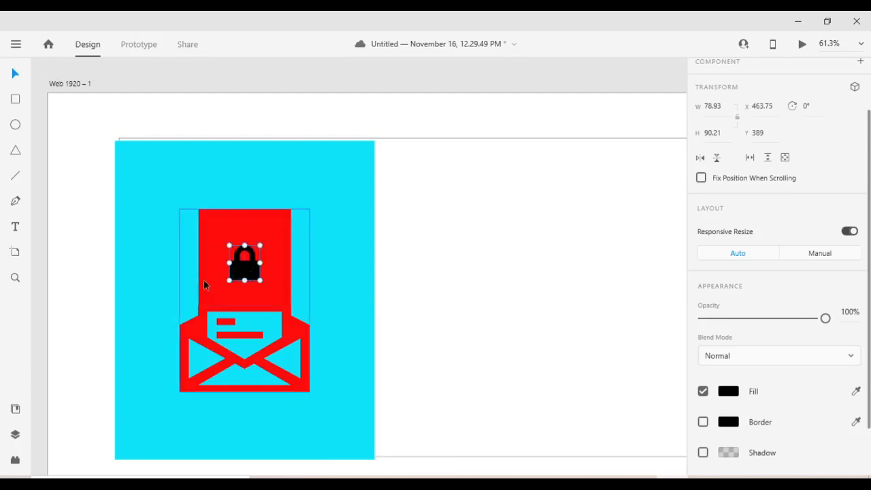
{"action": "scroll", "coordinate": [206, 280], "scroll_direction": "up", "scroll_amount": 5}
{"action": "left_click_drag", "start_coordinate": [316, 286], "coordinate": [306, 255]}
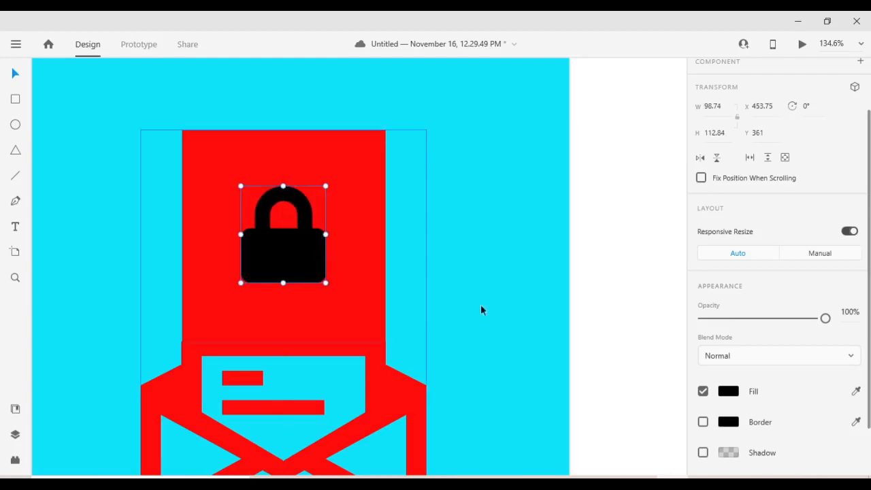
Fill the lock icon with the cyan sampled from the background rectangle and deselect it
{"action": "left_click", "coordinate": [855, 391]}
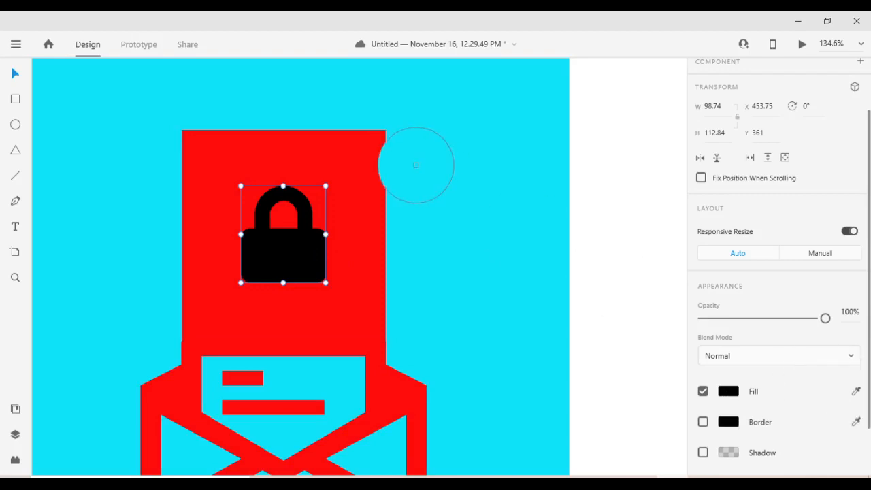
{"action": "left_click", "coordinate": [411, 218]}
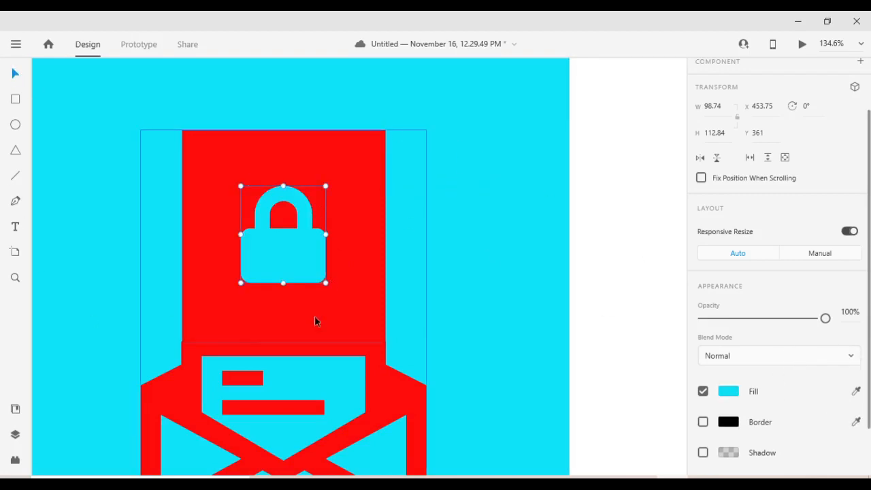
{"action": "key", "text": "ctrl+0"}
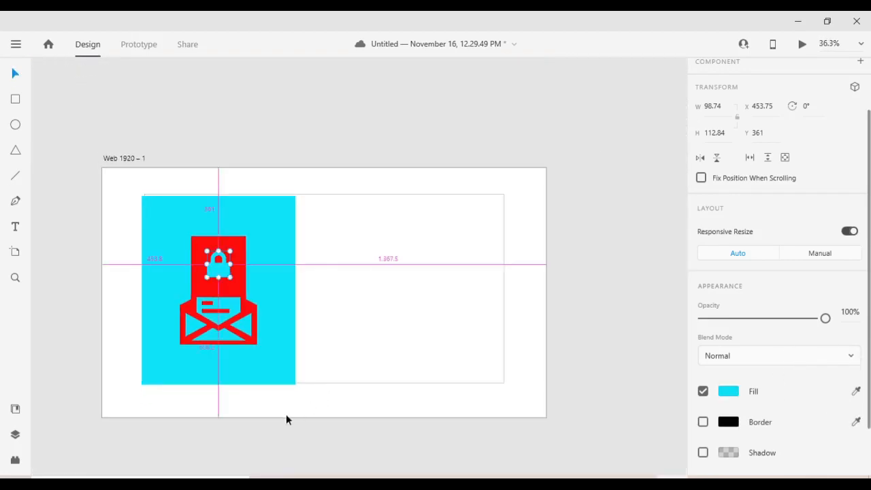
{"action": "left_click", "coordinate": [293, 297]}
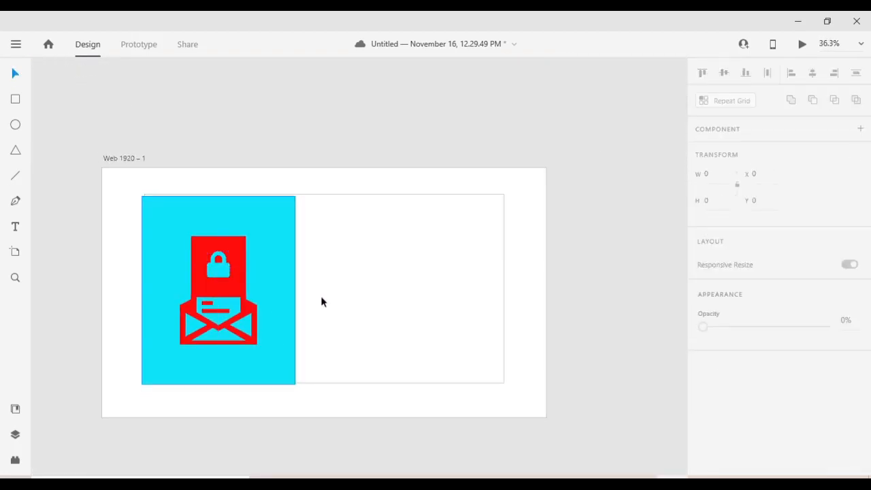
Nudge the cyan rectangle up to Y 115 so its upper edge lines up with the outlined rectangle
{"action": "scroll", "coordinate": [333, 299], "scroll_direction": "up", "scroll_amount": 2}
{"action": "key", "text": "Up"}
{"action": "key", "text": "Up"}
{"action": "key", "text": "Up"}
{"action": "key", "text": "Up"}
{"action": "key", "text": "Up"}
{"action": "key", "text": "Up"}
{"action": "key", "text": "Up"}
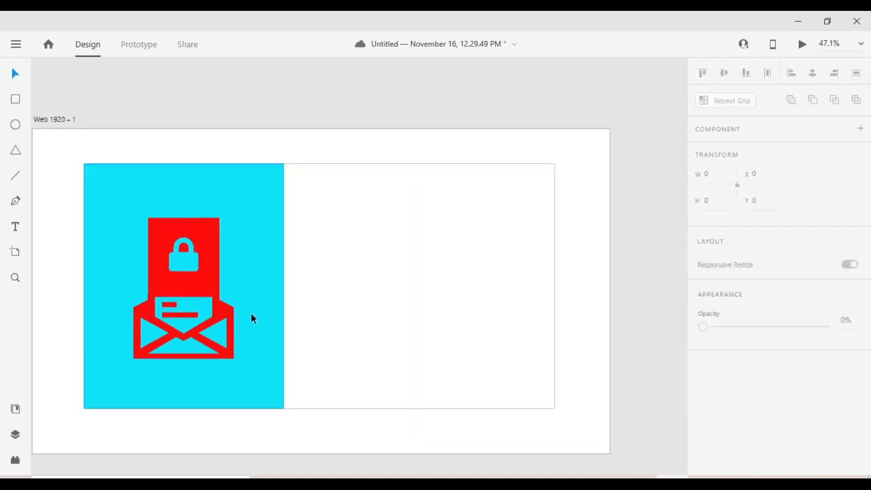
Select the cyan rectangle, show the layer list, lock Rectangle 2 and deselect it
{"action": "right_click", "coordinate": [251, 315]}
{"action": "left_click", "coordinate": [116, 198]}
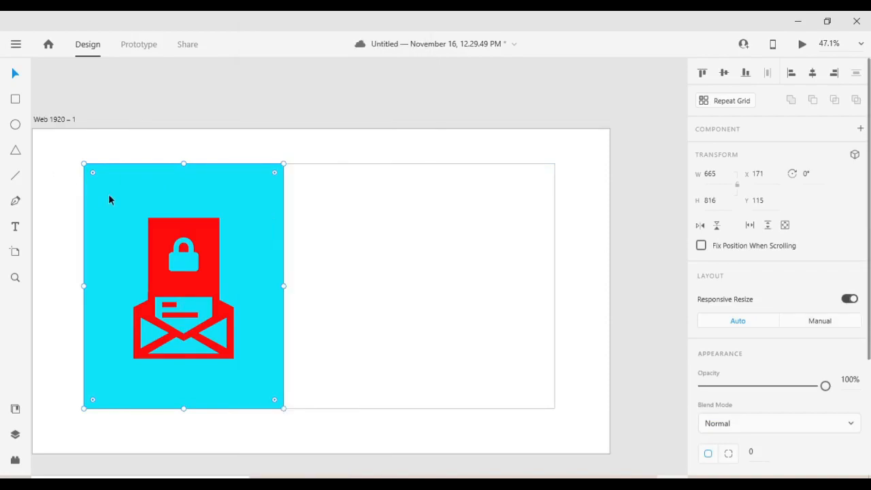
{"action": "left_click", "coordinate": [16, 407]}
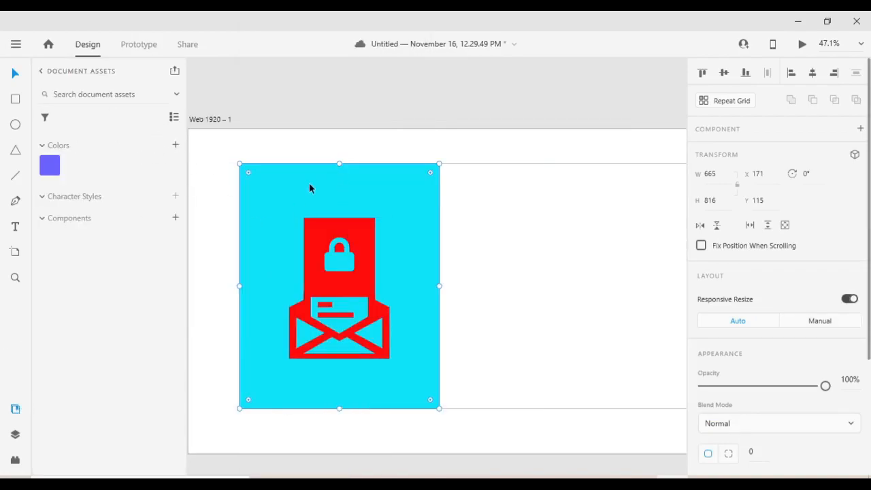
{"action": "left_click", "coordinate": [15, 434]}
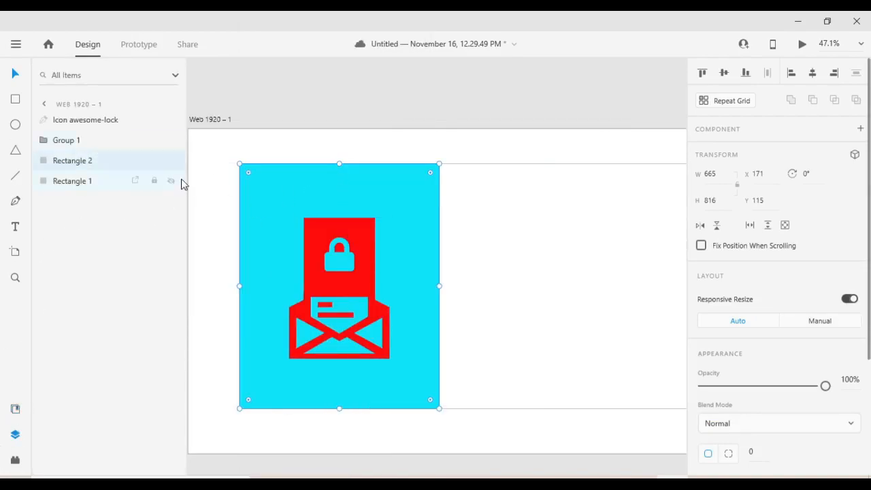
{"action": "left_click", "coordinate": [319, 98]}
{"action": "left_click", "coordinate": [544, 216]}
{"action": "left_click", "coordinate": [389, 99]}
Add the heading text "Enter New Password" in the upper part of the white area beside the cyan panel
{"action": "scroll", "coordinate": [338, 332], "scroll_direction": "down", "scroll_amount": 2}
{"action": "scroll", "coordinate": [353, 297], "scroll_direction": "up", "scroll_amount": 3}
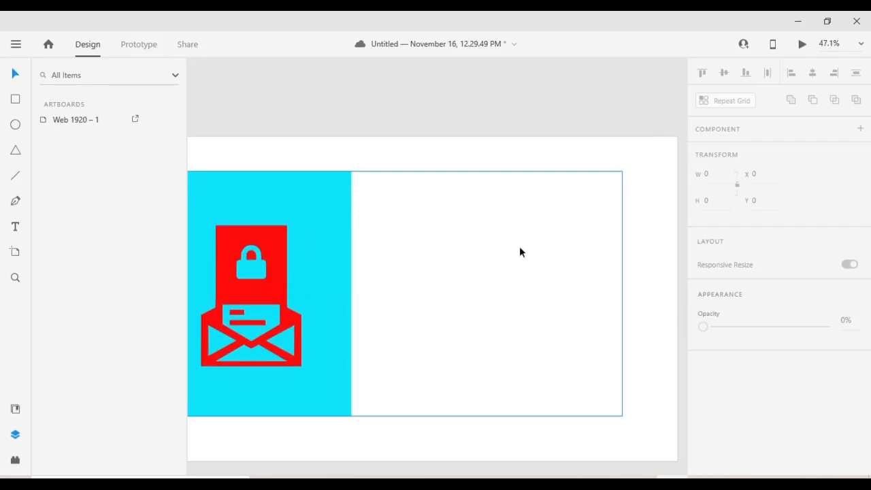
{"action": "left_click", "coordinate": [428, 255]}
{"action": "scroll", "coordinate": [750, 397], "scroll_direction": "down", "scroll_amount": 3}
{"action": "scroll", "coordinate": [754, 394], "scroll_direction": "up", "scroll_amount": 2}
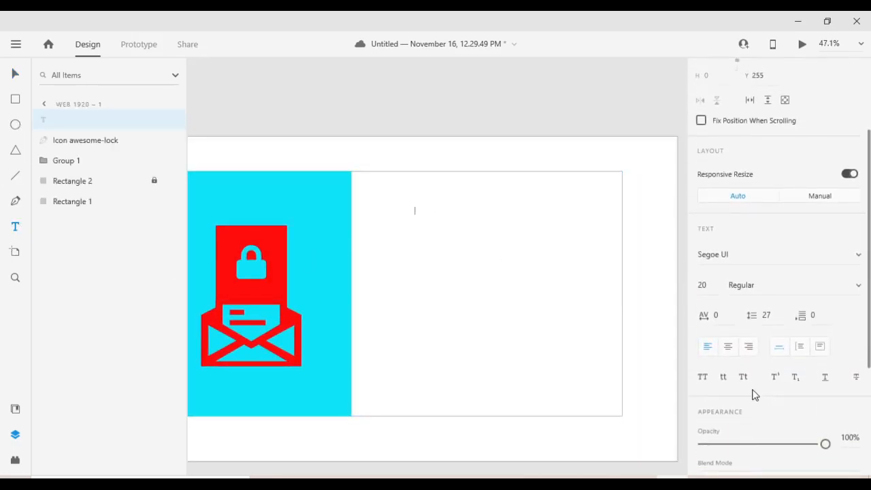
{"action": "type", "text": "Enter New Password"}
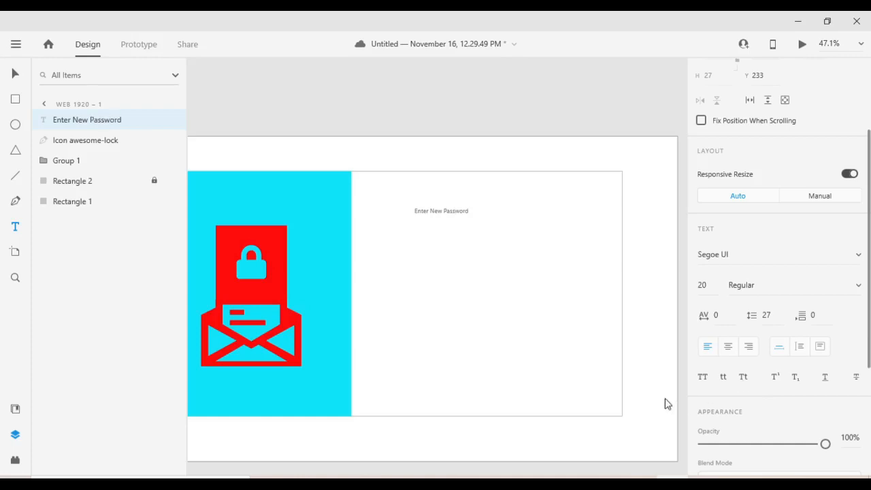
Enlarge the "Enter New Password" heading, center it over the white area and deselect it
{"action": "left_click", "coordinate": [15, 74]}
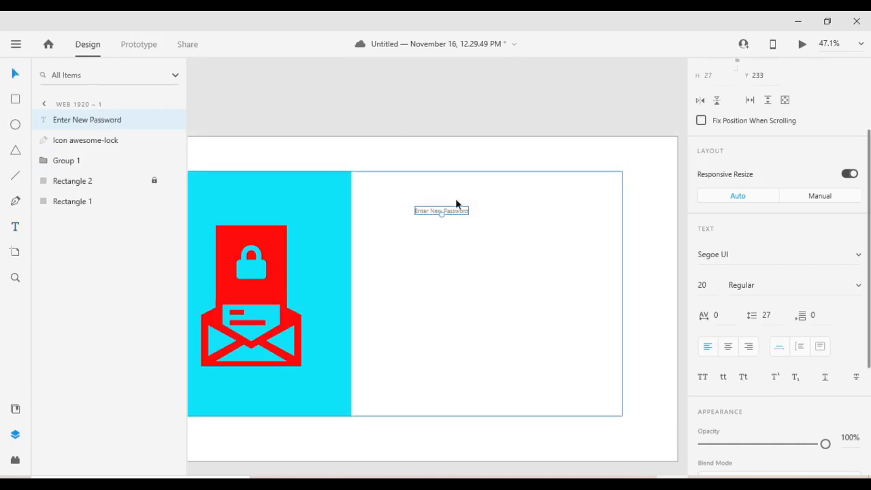
{"action": "left_click_drag", "start_coordinate": [441, 215], "coordinate": [497, 209]}
{"action": "left_click", "coordinate": [502, 241]}
{"action": "key", "text": "0"}
{"action": "left_click", "coordinate": [664, 237]}
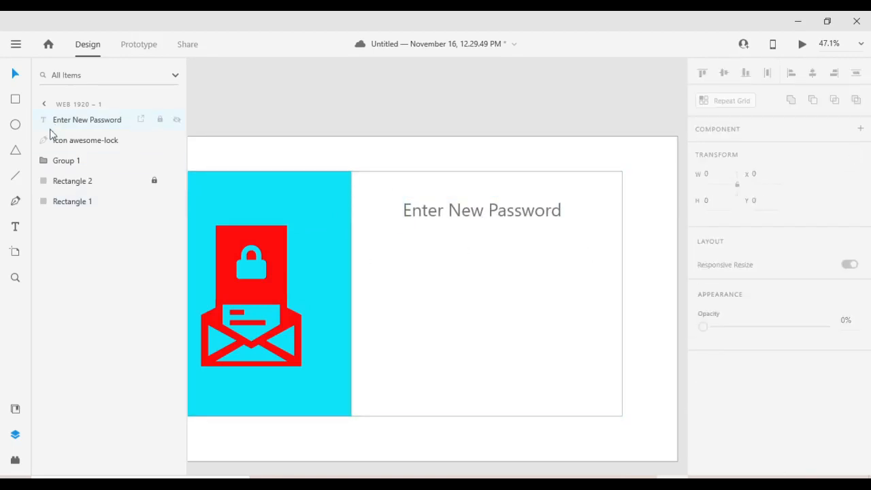
Add the text label "New Password" below the heading
{"action": "left_click", "coordinate": [16, 230]}
{"action": "left_click", "coordinate": [415, 265]}
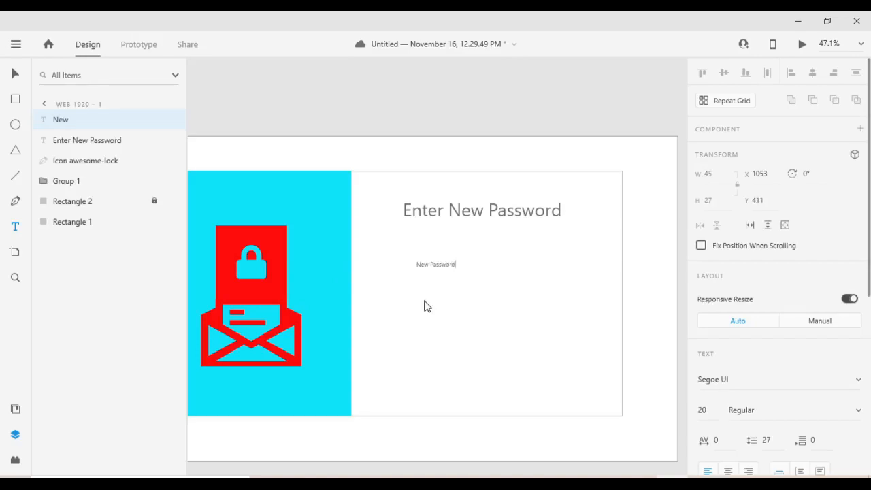
{"action": "left_click", "coordinate": [18, 79]}
Enlarge the "New Password" label to about size 34 and align its left edge with the heading
{"action": "scroll", "coordinate": [454, 286], "scroll_direction": "up", "scroll_amount": 1}
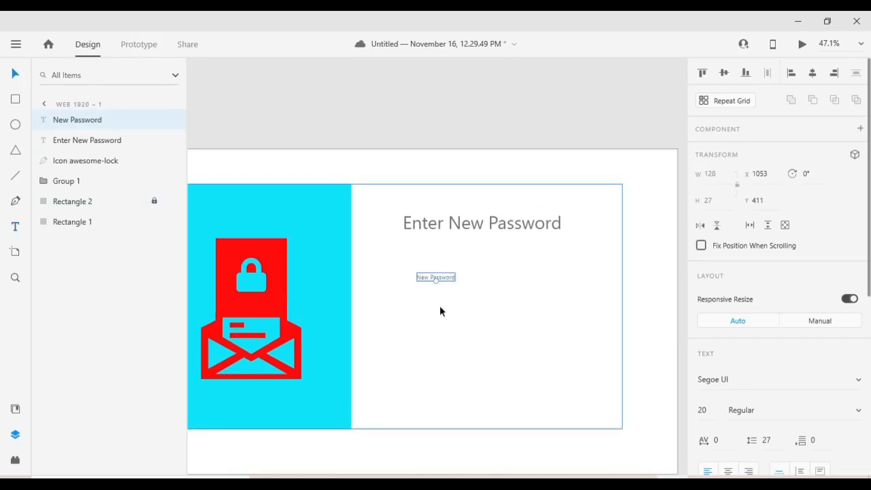
{"action": "scroll", "coordinate": [440, 306], "scroll_direction": "up", "scroll_amount": 3}
{"action": "mouse_move", "coordinate": [437, 249]}
{"action": "left_mouse_down"}
{"action": "mouse_move", "coordinate": [418, 252]}
{"action": "mouse_move", "coordinate": [456, 278]}
{"action": "mouse_move", "coordinate": [439, 270]}
{"action": "mouse_move", "coordinate": [440, 253]}
{"action": "left_mouse_up"}
{"action": "left_click", "coordinate": [401, 304]}
{"action": "scroll", "coordinate": [401, 304], "scroll_direction": "down", "scroll_amount": 1}
{"action": "scroll", "coordinate": [428, 336], "scroll_direction": "down", "scroll_amount": 1}
{"action": "scroll", "coordinate": [492, 191], "scroll_direction": "up", "scroll_amount": 1}
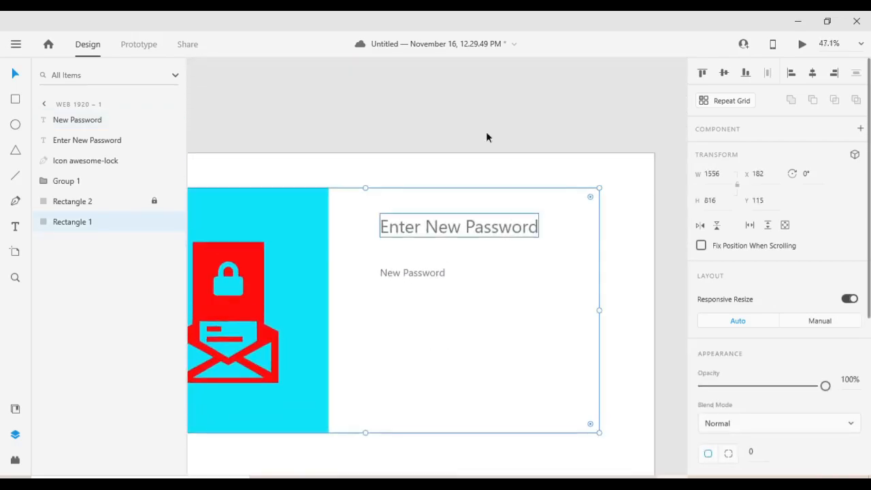
Draw a horizontal line about 528 wide below the "New Password" label, matching the heading's width, and deselect it
{"action": "key", "text": "Escape"}
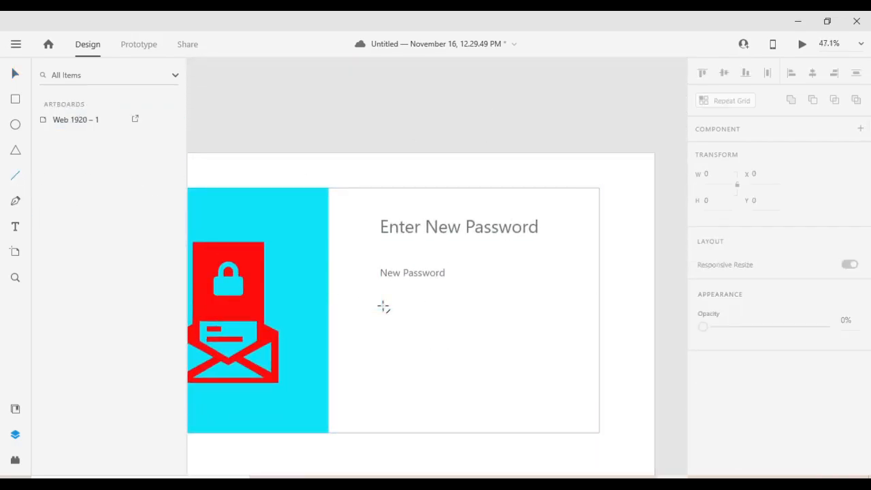
{"action": "left_click_drag", "start_coordinate": [379, 307], "coordinate": [538, 305]}
{"action": "scroll", "coordinate": [490, 343], "scroll_direction": "up", "scroll_amount": 1}
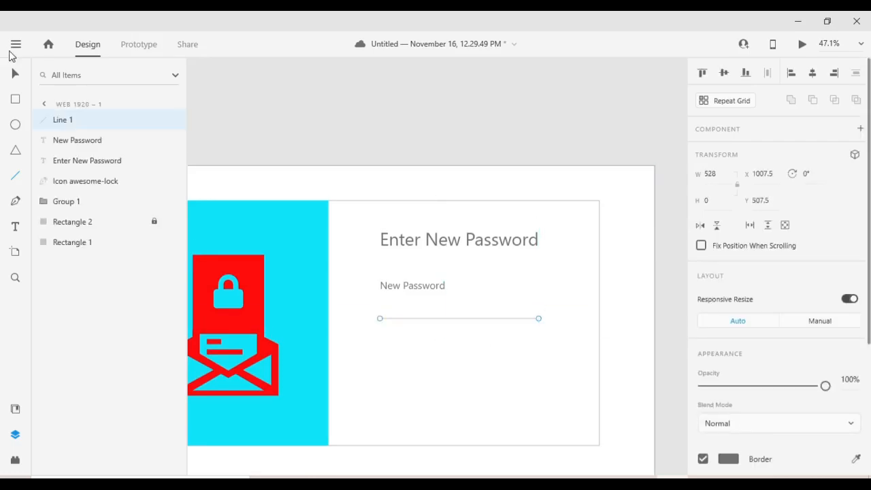
{"action": "left_click", "coordinate": [334, 126]}
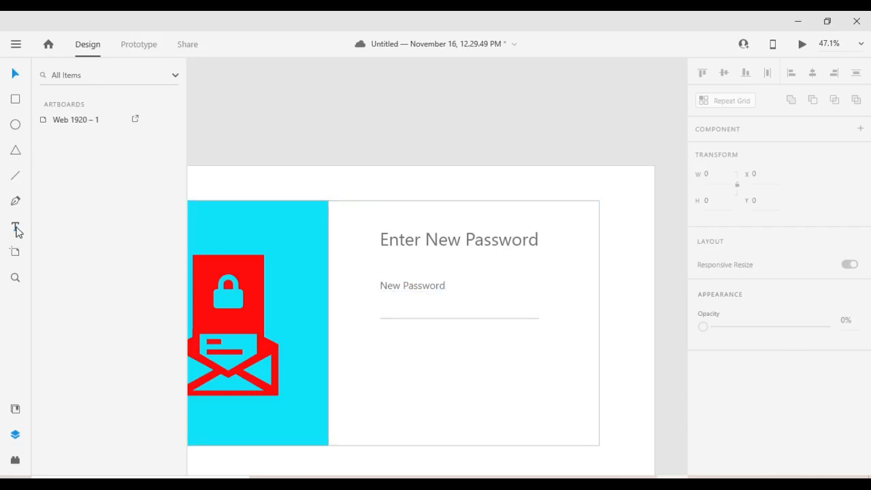
Add a text of twelve asterisks just above the line, enlarge it and indent it slightly from the line's start
{"action": "left_click", "coordinate": [381, 309]}
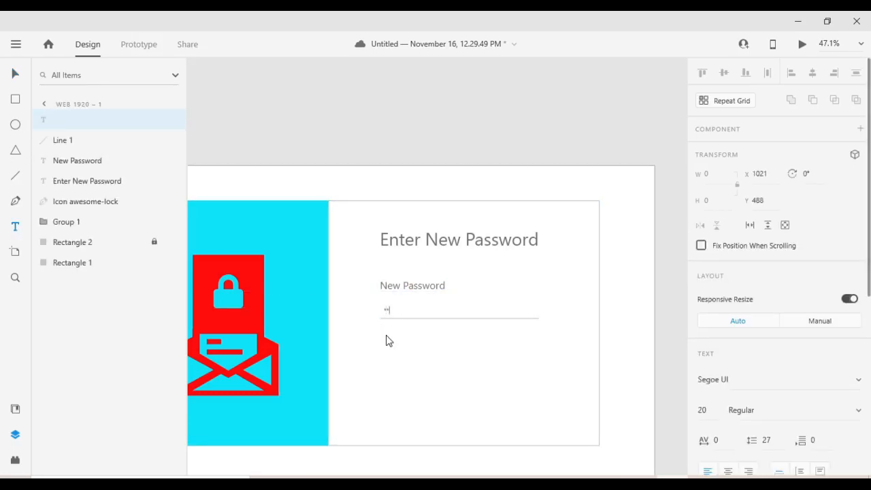
{"action": "left_click", "coordinate": [13, 77]}
{"action": "left_click_drag", "start_coordinate": [413, 316], "coordinate": [465, 327]}
{"action": "left_click_drag", "start_coordinate": [404, 311], "coordinate": [433, 308]}
{"action": "left_click", "coordinate": [672, 339]}
Select the large outlined rectangle, Rectangle 1, and lock it
{"action": "left_click_drag", "start_coordinate": [671, 253], "coordinate": [377, 333]}
{"action": "left_click", "coordinate": [678, 283]}
{"action": "left_click", "coordinate": [505, 314]}
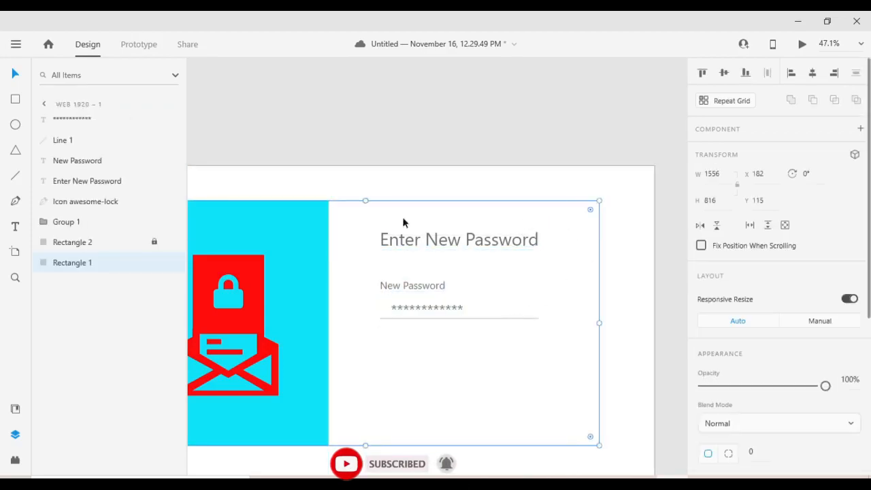
{"action": "left_click", "coordinate": [154, 262]}
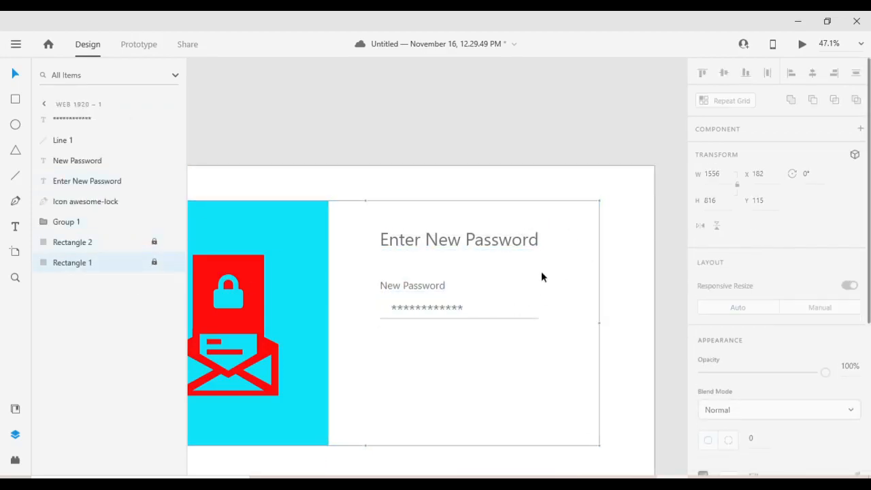
Repeat the label, asterisks and line once directly below with a repeat grid, and ungroup the grid
{"action": "left_click_drag", "start_coordinate": [570, 261], "coordinate": [347, 350]}
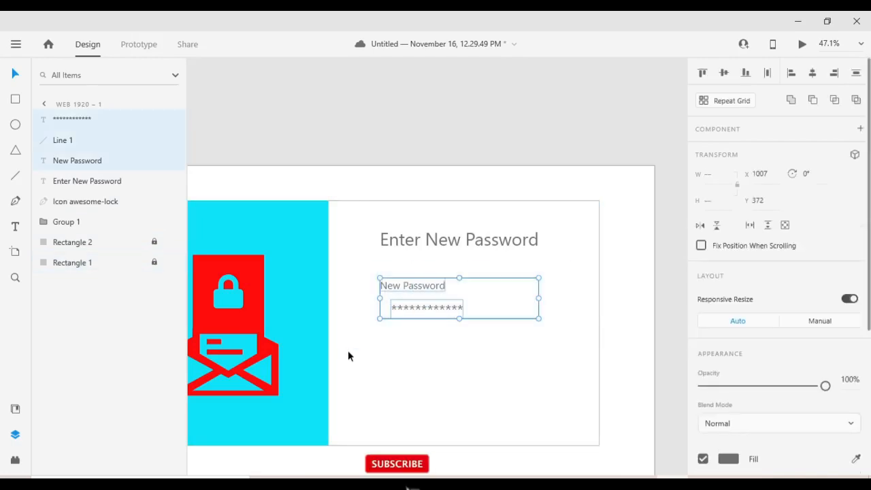
{"action": "left_click", "coordinate": [732, 100]}
{"action": "left_click_drag", "start_coordinate": [461, 324], "coordinate": [458, 369]}
{"action": "left_click", "coordinate": [577, 310]}
{"action": "left_click", "coordinate": [428, 333]}
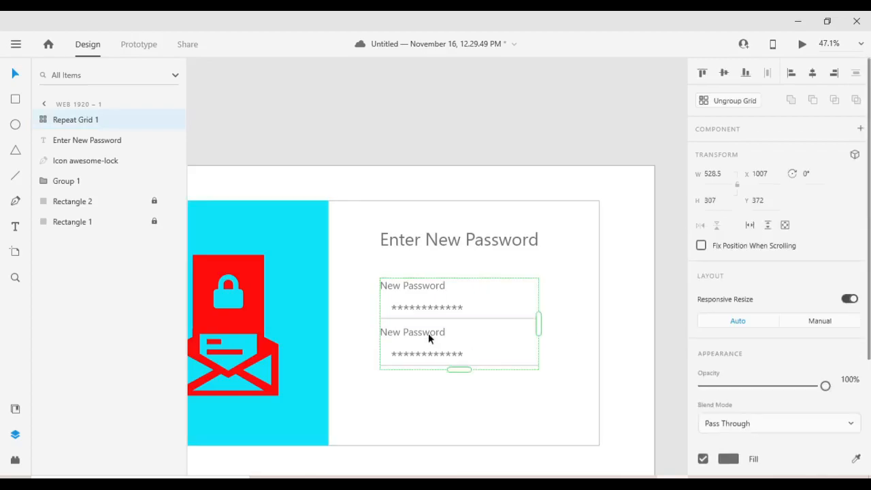
{"action": "right_click", "coordinate": [457, 350]}
{"action": "left_click", "coordinate": [665, 280]}
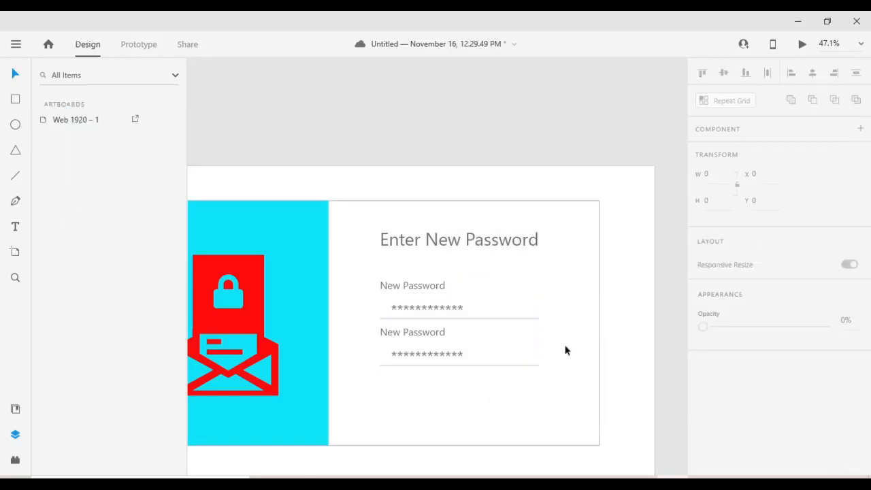
Change the second field's label to "Confirm Password" and deselect it
{"action": "left_click", "coordinate": [422, 330]}
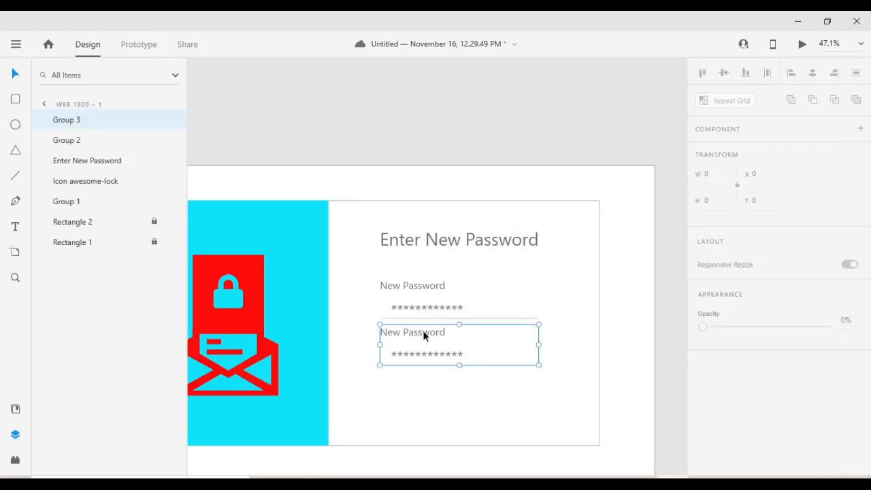
{"action": "double_click", "coordinate": [422, 330]}
{"action": "double_click", "coordinate": [404, 334]}
{"action": "left_click_drag", "start_coordinate": [401, 332], "coordinate": [375, 331]}
{"action": "key", "text": "BackSpace"}
{"action": "type", "text": "Conform"}
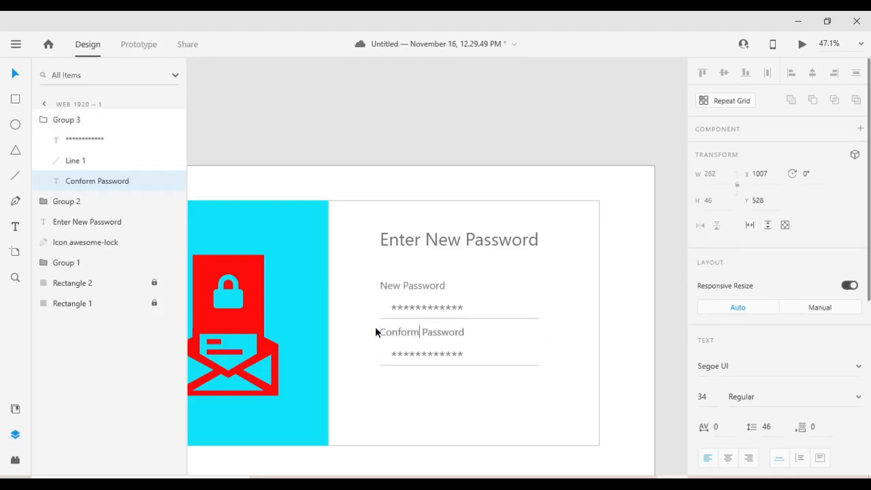
{"action": "key", "text": "BackSpace"}
{"action": "key", "text": "BackSpace"}
{"action": "key", "text": "BackSpace"}
{"action": "type", "text": "irm"}
{"action": "key", "text": "Escape"}
{"action": "key", "text": "Escape"}
Draw a button rectangle below the Confirm Password field, as wide as the field lines, and move it slightly down
{"action": "scroll", "coordinate": [476, 320], "scroll_direction": "down", "scroll_amount": 1}
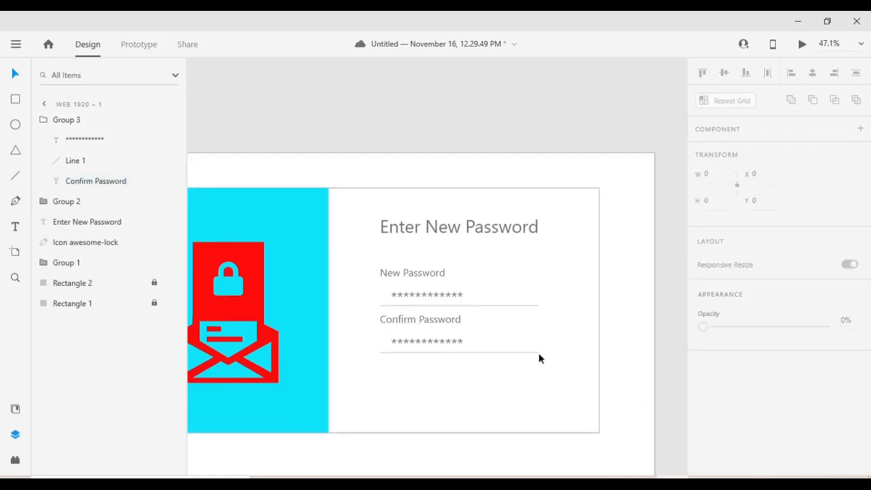
{"action": "scroll", "coordinate": [528, 327], "scroll_direction": "down", "scroll_amount": 2}
{"action": "left_click", "coordinate": [15, 101]}
{"action": "mouse_move", "coordinate": [380, 350]}
{"action": "left_mouse_down"}
{"action": "mouse_move", "coordinate": [531, 387]}
{"action": "mouse_move", "coordinate": [540, 381]}
{"action": "left_mouse_up"}
{"action": "left_click_drag", "start_coordinate": [465, 416], "coordinate": [469, 411]}
{"action": "left_click", "coordinate": [17, 77]}
Fill the button rectangle with the cyan sampled from the side panel and deselect it
{"action": "scroll", "coordinate": [809, 353], "scroll_direction": "down", "scroll_amount": 4}
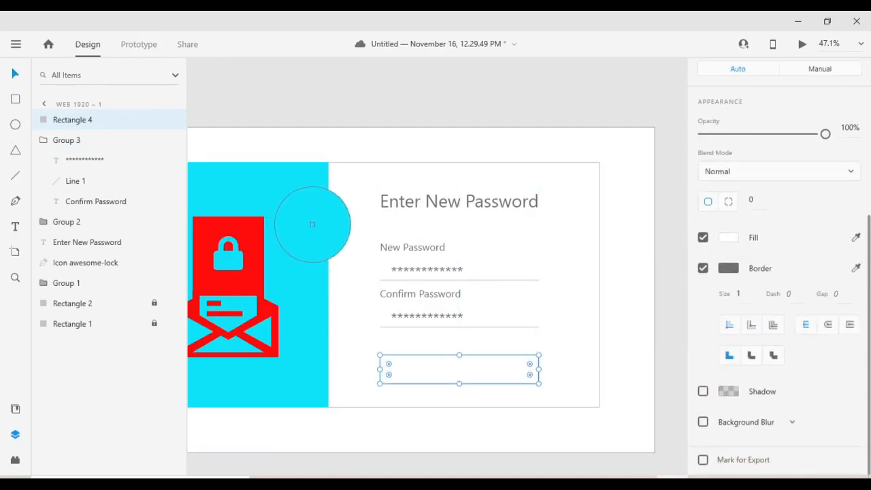
{"action": "left_click", "coordinate": [313, 224]}
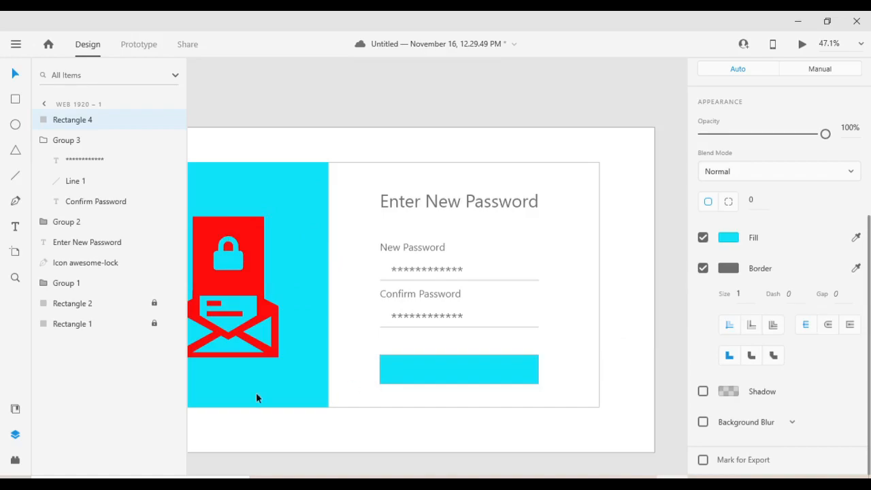
{"action": "left_click", "coordinate": [374, 109]}
Hide the layer list and examine how the cyan panel lines up with the outlined rectangle
{"action": "scroll", "coordinate": [388, 358], "scroll_direction": "down", "scroll_amount": 3}
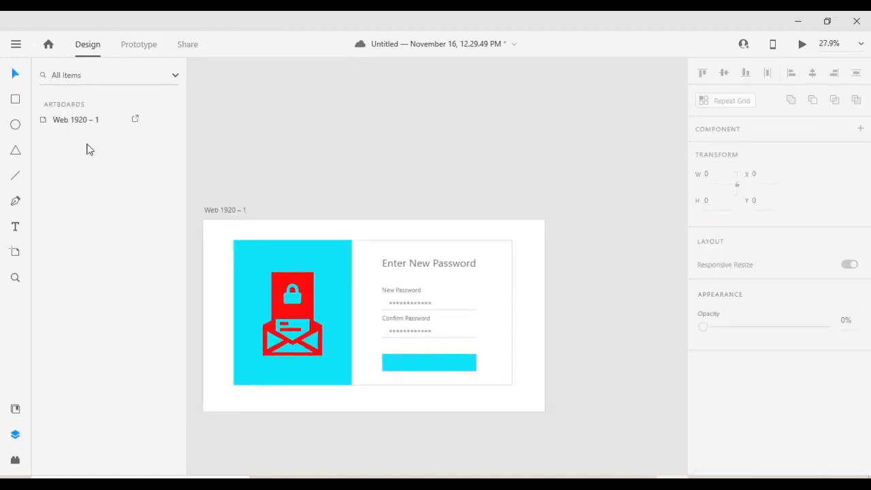
{"action": "left_click", "coordinate": [13, 432]}
{"action": "scroll", "coordinate": [185, 330], "scroll_direction": "up", "scroll_amount": 1}
{"action": "left_click_drag", "start_coordinate": [210, 331], "coordinate": [386, 271]}
{"action": "scroll", "coordinate": [387, 270], "scroll_direction": "up", "scroll_amount": 1}
{"action": "scroll", "coordinate": [386, 270], "scroll_direction": "up", "scroll_amount": 3}
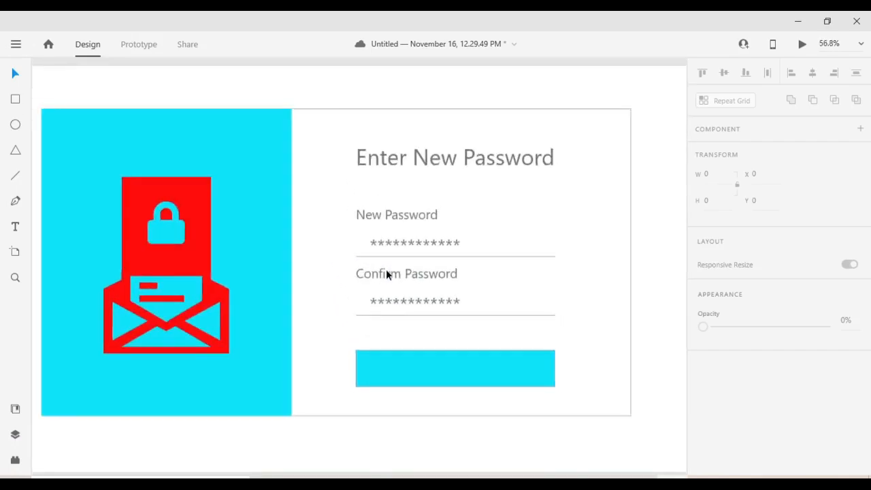
{"action": "scroll", "coordinate": [386, 269], "scroll_direction": "down", "scroll_amount": 1}
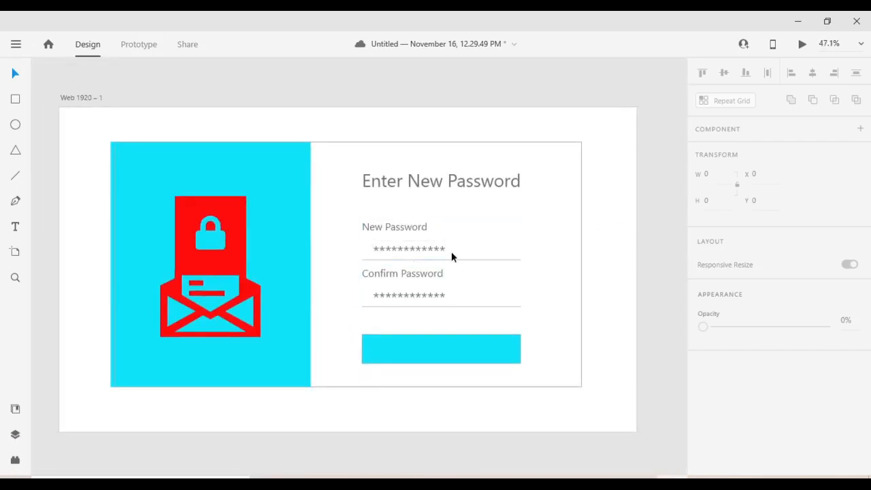
{"action": "left_click", "coordinate": [293, 243]}
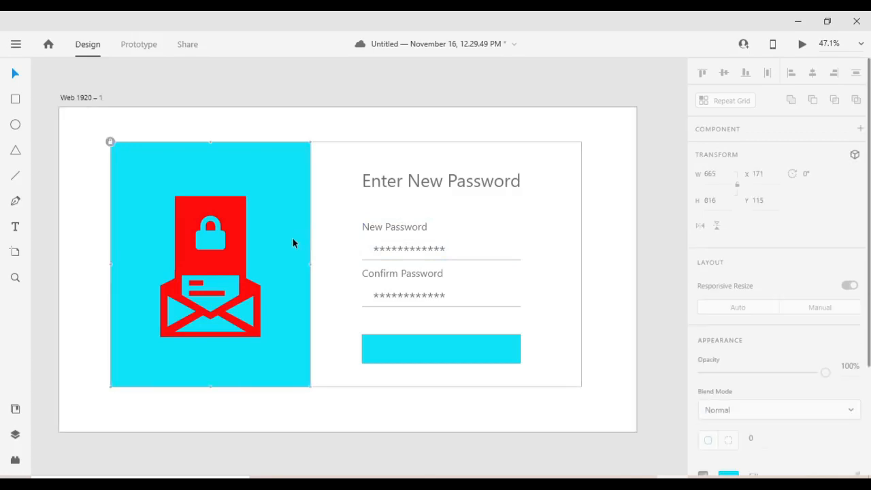
{"action": "left_click", "coordinate": [77, 215]}
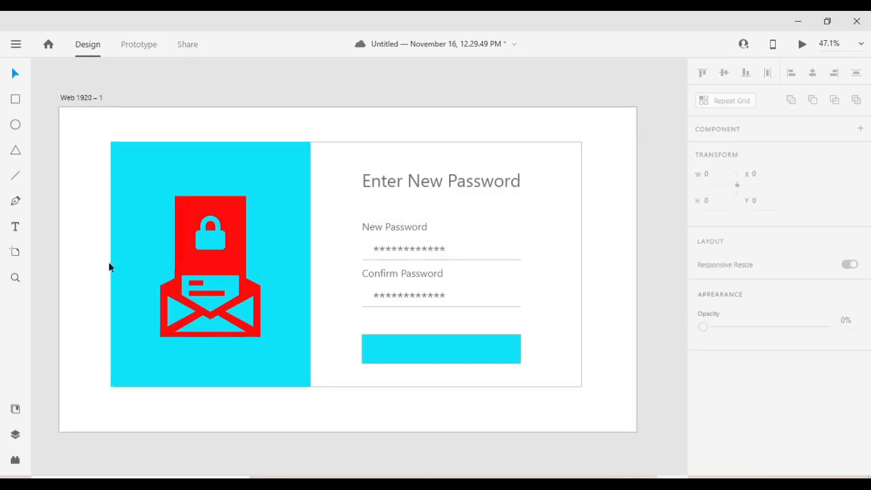
{"action": "left_click", "coordinate": [438, 371]}
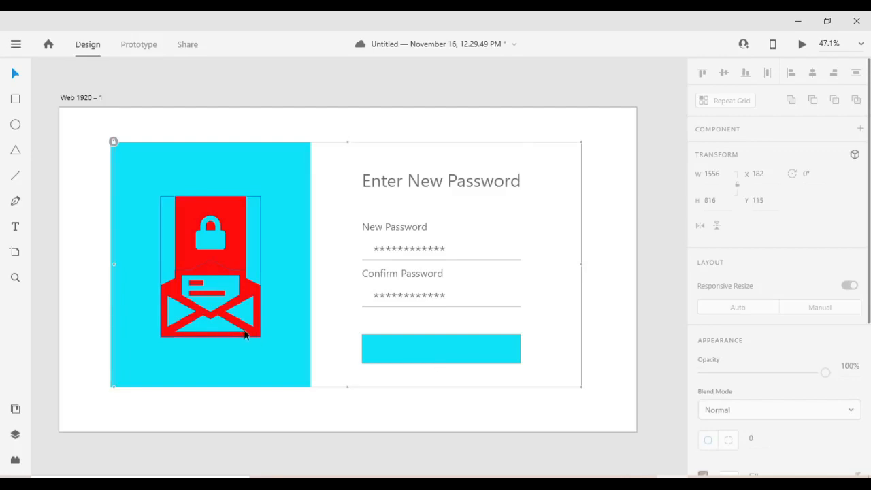
Unlock the cyan panel, nudge it right until its left edge meets the outlined rectangle's, and deselect it
{"action": "left_click", "coordinate": [131, 194]}
{"action": "key", "text": "Right"}
{"action": "key", "text": "Right"}
{"action": "key", "text": "Right"}
{"action": "key", "text": "Right"}
{"action": "key", "text": "Right"}
{"action": "key", "text": "Right"}
{"action": "key", "text": "Right"}
{"action": "key", "text": "Right"}
{"action": "key", "text": "Right"}
{"action": "key", "text": "Right"}
{"action": "key", "text": "Right"}
{"action": "key", "text": "Right"}
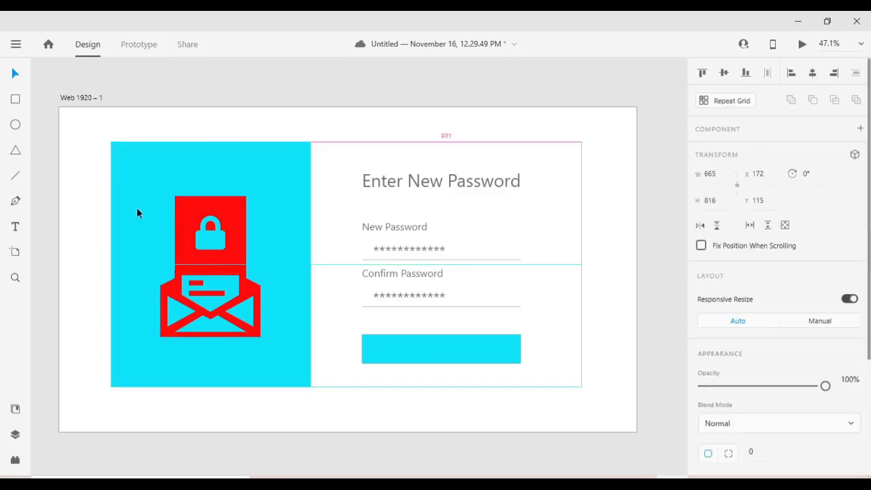
{"action": "key", "text": "Left"}
{"action": "key", "text": "Left"}
{"action": "key", "text": "Left"}
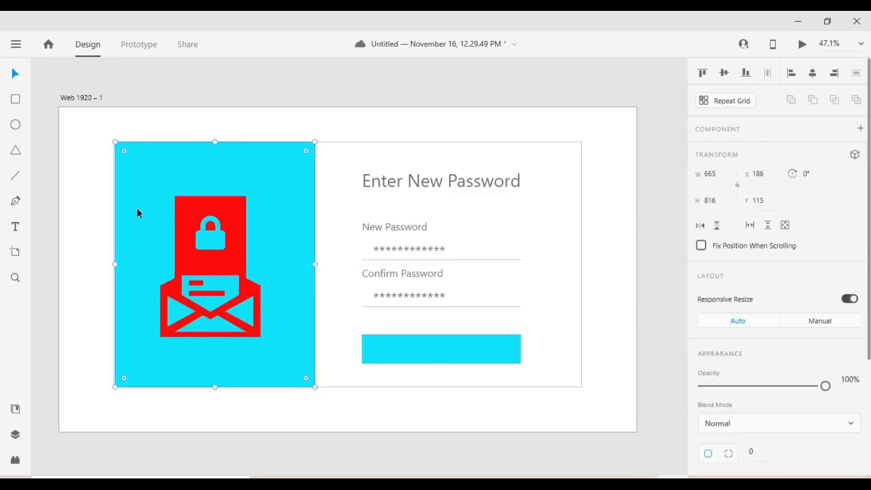
{"action": "left_click", "coordinate": [466, 442]}
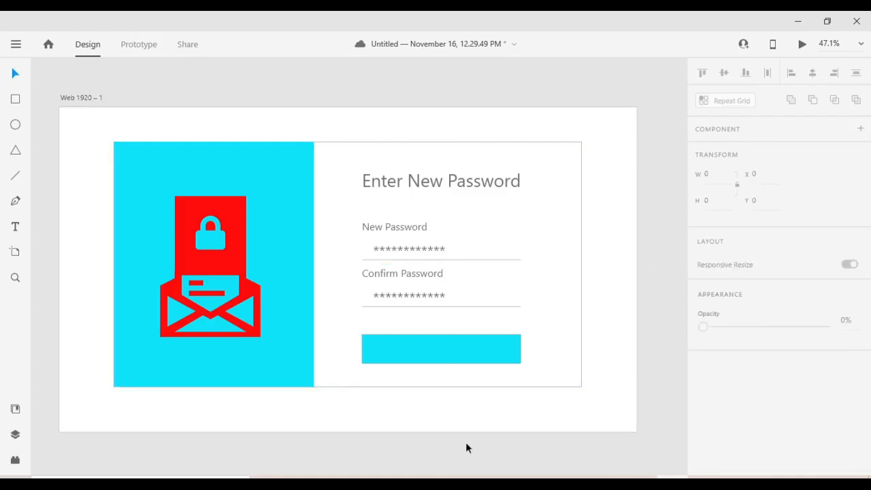
Lock the cyan side panel in the layer list and hide the list
{"action": "left_click", "coordinate": [570, 247]}
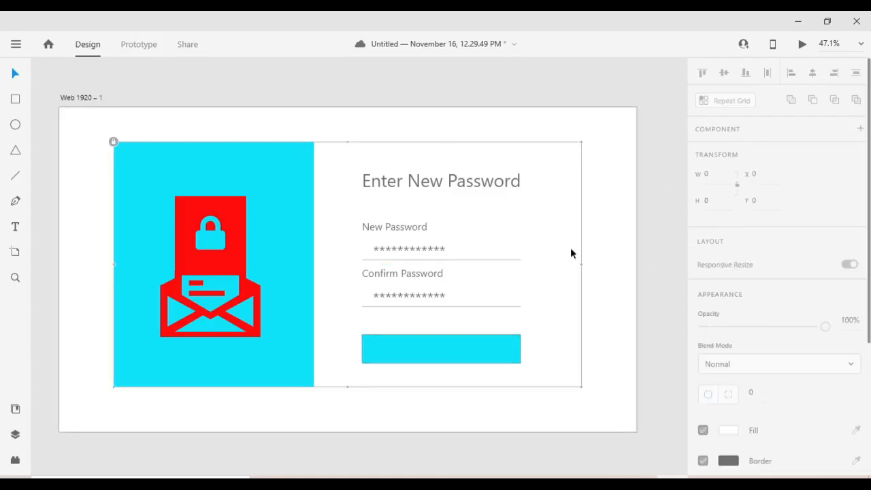
{"action": "left_click", "coordinate": [289, 257]}
{"action": "left_click", "coordinate": [15, 460]}
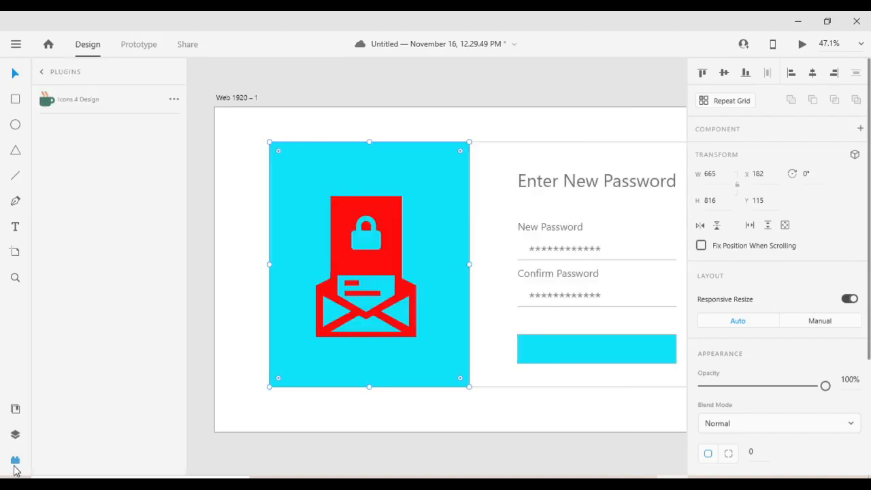
{"action": "left_click", "coordinate": [15, 434]}
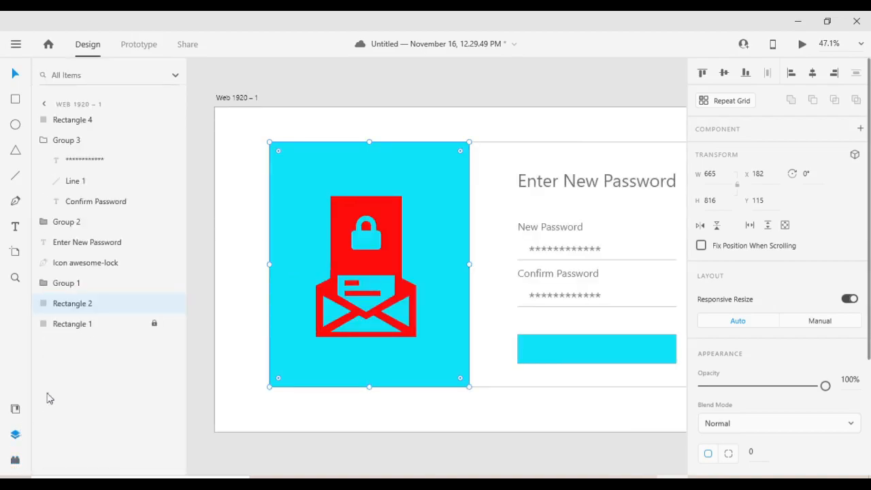
{"action": "left_click", "coordinate": [153, 303]}
{"action": "left_click", "coordinate": [200, 359]}
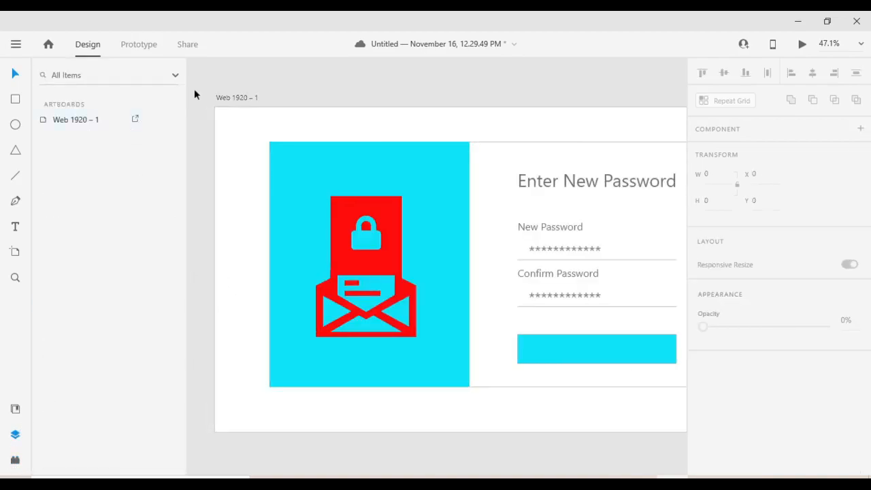
{"action": "left_click", "coordinate": [15, 435]}
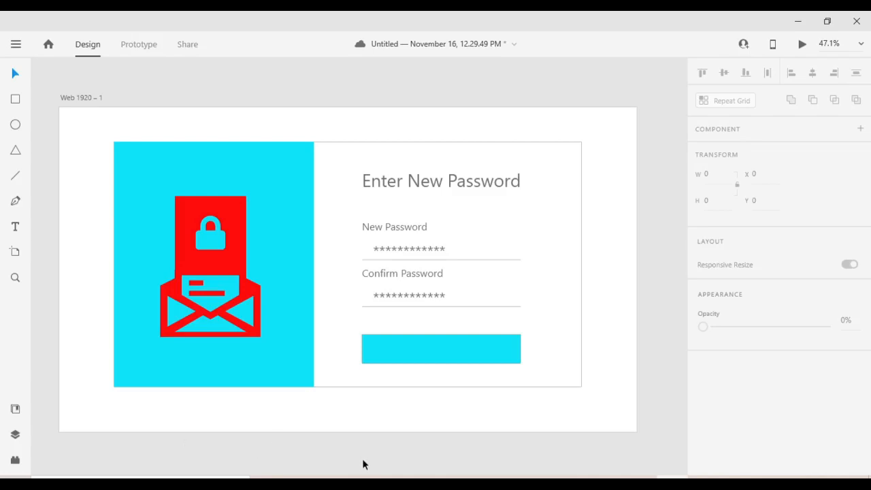
Add the text "UPDATE NEW PASSWORD" below the card, enlarge it to size 40 and remove its extra empty line
{"action": "scroll", "coordinate": [483, 407], "scroll_direction": "down", "scroll_amount": 1}
{"action": "left_click", "coordinate": [15, 226]}
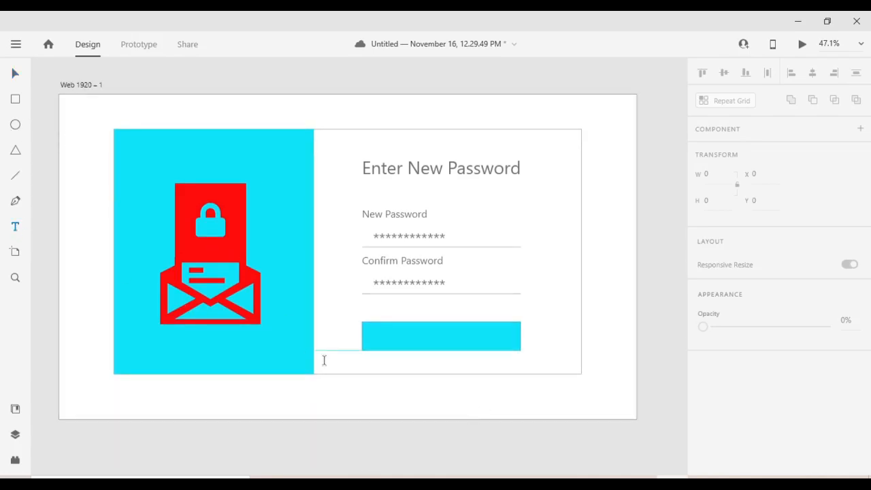
{"action": "left_click", "coordinate": [373, 389]}
{"action": "type", "text": "u"}
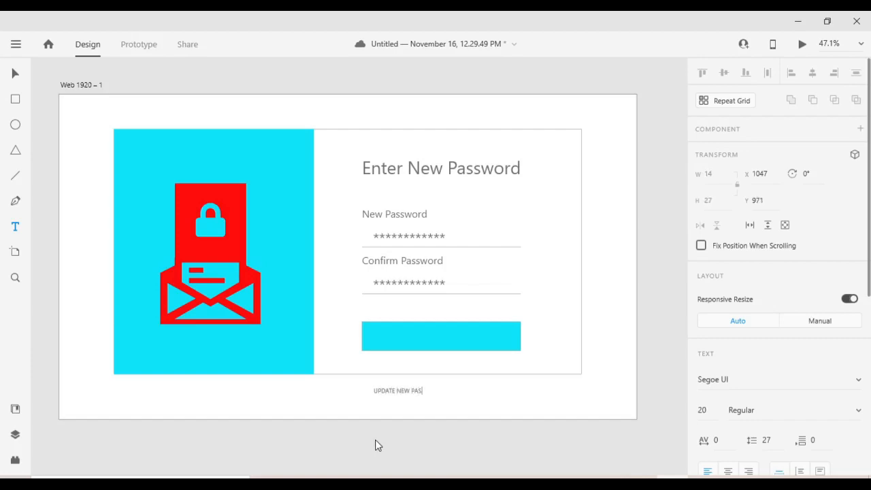
{"action": "key", "text": "Escape"}
{"action": "left_click_drag", "start_coordinate": [408, 402], "coordinate": [455, 422]}
{"action": "double_click", "coordinate": [383, 406]}
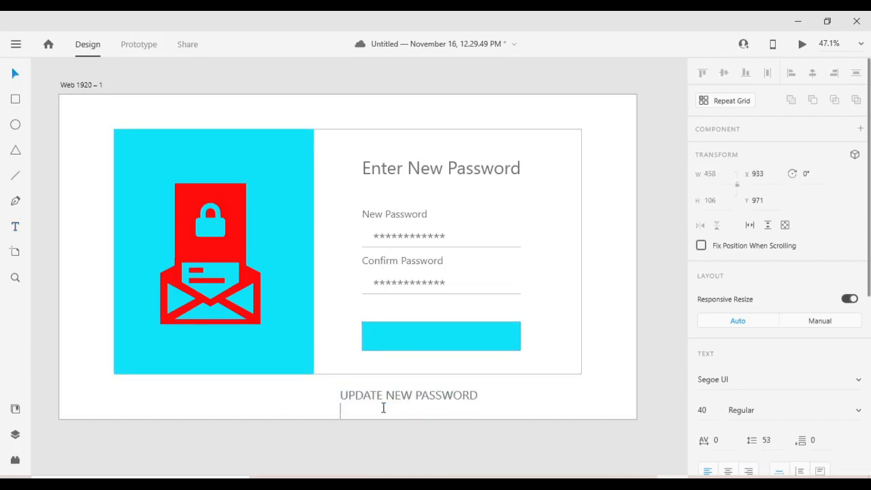
{"action": "key", "text": "Escape"}
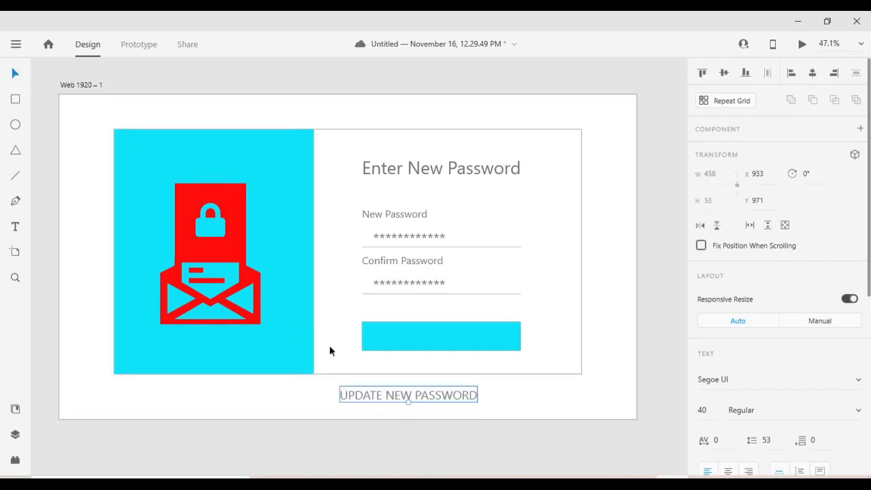
Move the "UPDATE NEW PASSWORD" text onto the centre of the cyan button and make it Bold
{"action": "left_click_drag", "start_coordinate": [418, 396], "coordinate": [448, 334]}
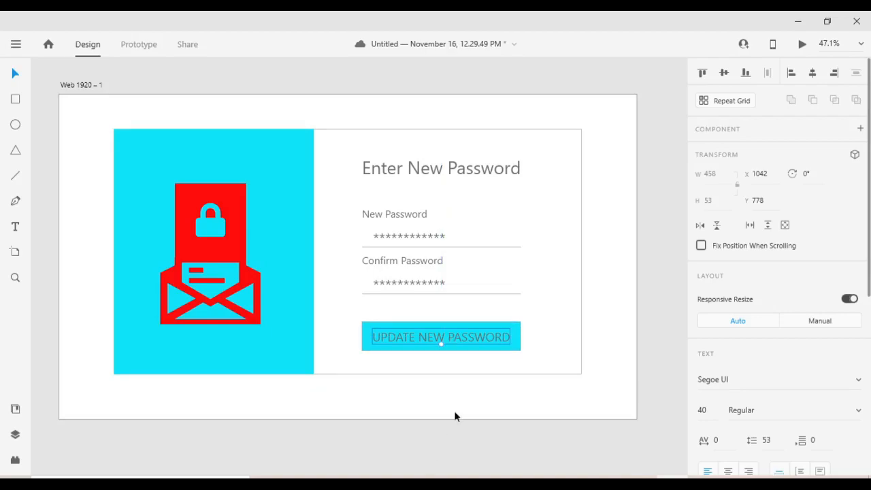
{"action": "scroll", "coordinate": [782, 401], "scroll_direction": "down", "scroll_amount": 2}
{"action": "left_click", "coordinate": [858, 348]}
{"action": "left_click", "coordinate": [774, 372]}
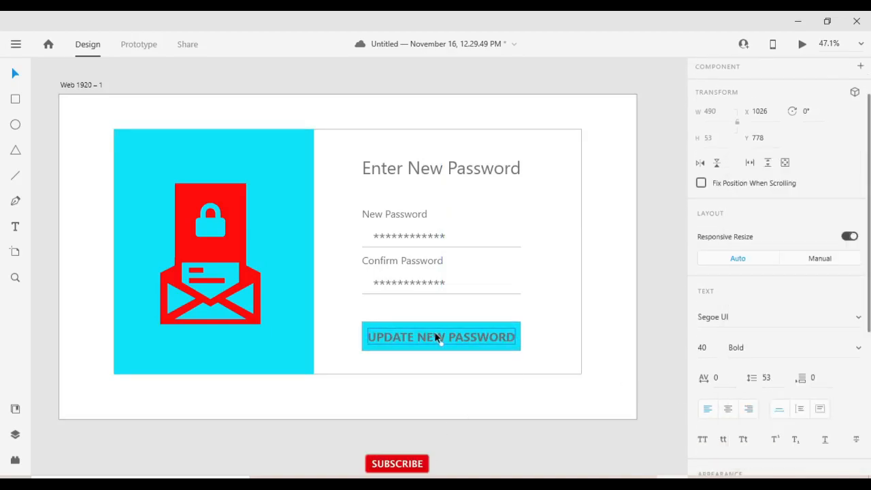
Change the button text's fill to white and deselect it
{"action": "scroll", "coordinate": [719, 375], "scroll_direction": "down", "scroll_amount": 8}
{"action": "left_click", "coordinate": [728, 330]}
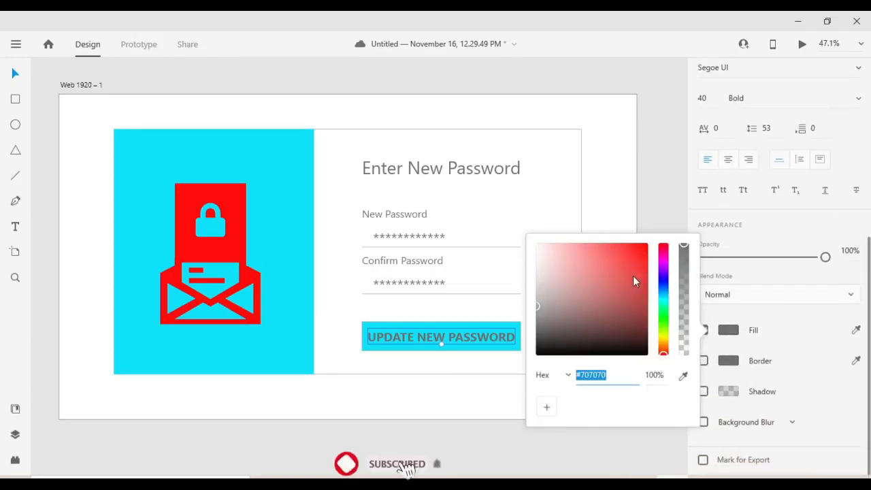
{"action": "left_click_drag", "start_coordinate": [535, 255], "coordinate": [526, 236]}
{"action": "left_click", "coordinate": [524, 232]}
{"action": "left_click", "coordinate": [624, 310]}
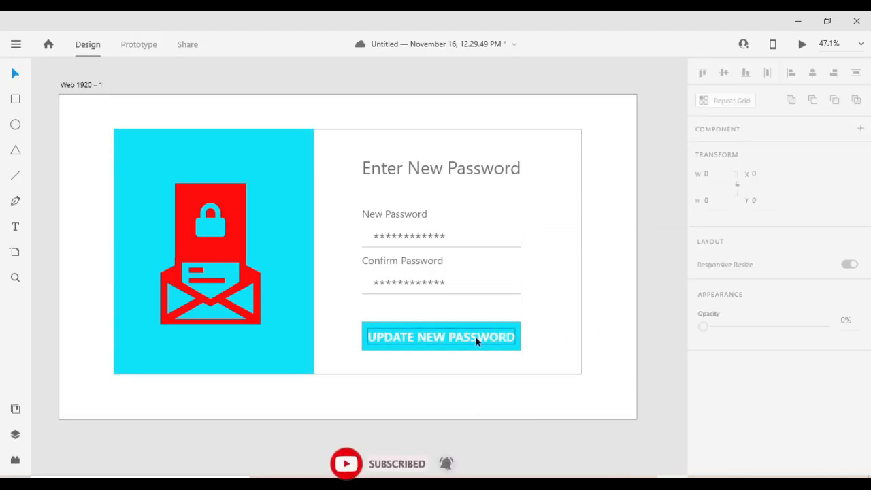
Set the button text's size to 35, centre it on the cyan button again and deselect everything
{"action": "left_click", "coordinate": [475, 337]}
{"action": "left_click", "coordinate": [701, 410]}
{"action": "type", "text": "35"}
{"action": "key", "text": "Return"}
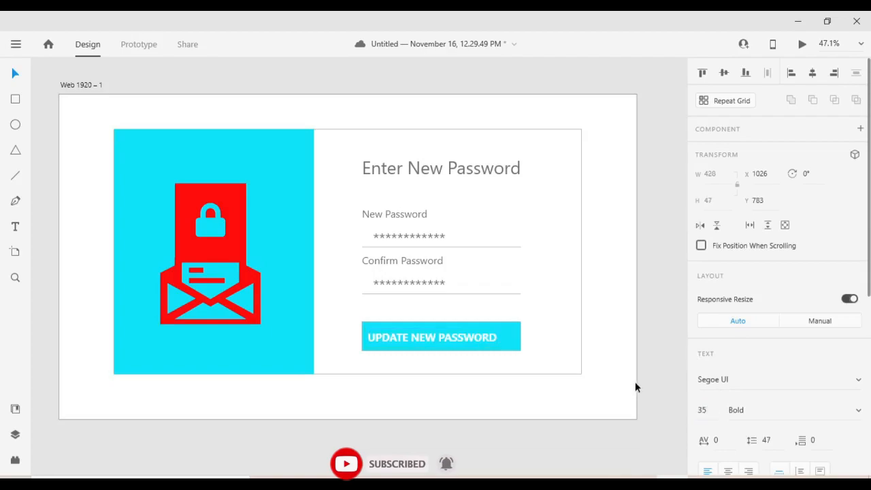
{"action": "left_click_drag", "start_coordinate": [461, 336], "coordinate": [466, 340]}
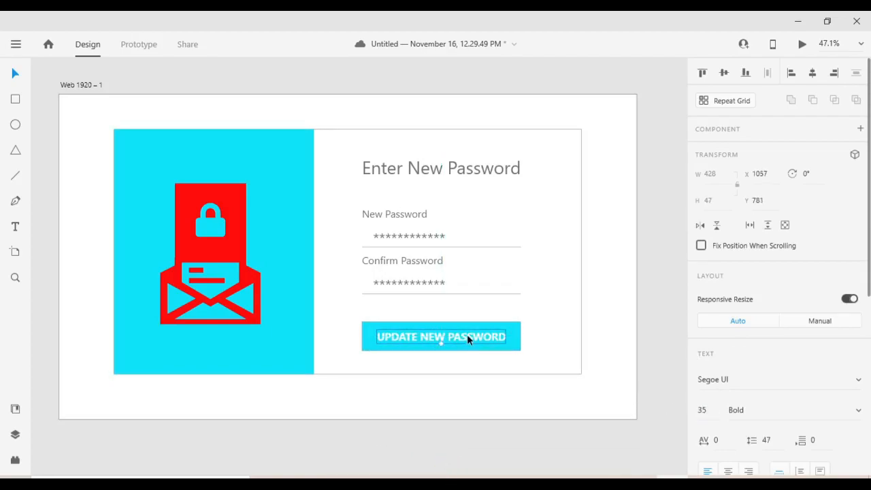
{"action": "left_click", "coordinate": [595, 332]}
{"action": "left_click", "coordinate": [518, 334]}
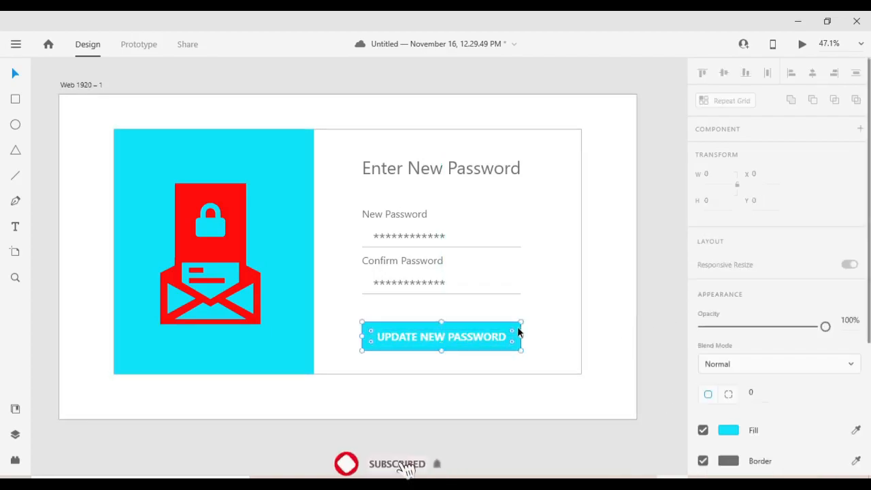
{"action": "key", "text": "Escape"}
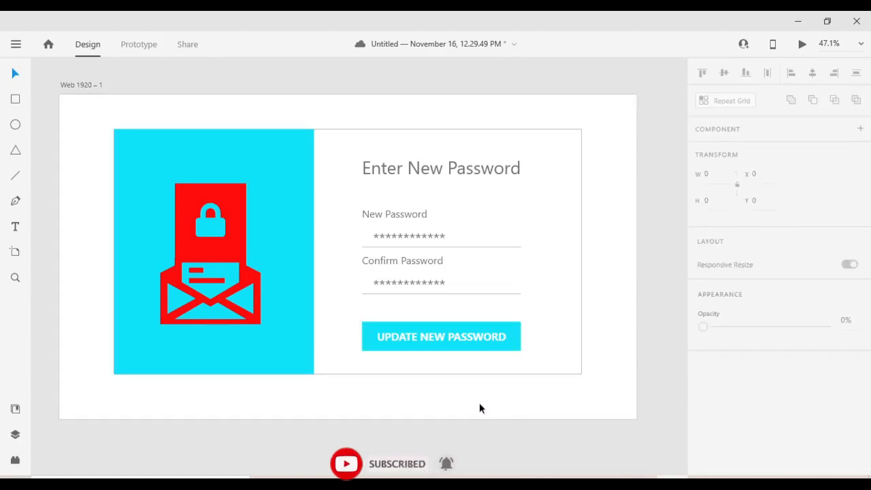
{"action": "scroll", "coordinate": [469, 384], "scroll_direction": "up", "scroll_amount": 1}
{"action": "scroll", "coordinate": [495, 392], "scroll_direction": "down", "scroll_amount": 1}
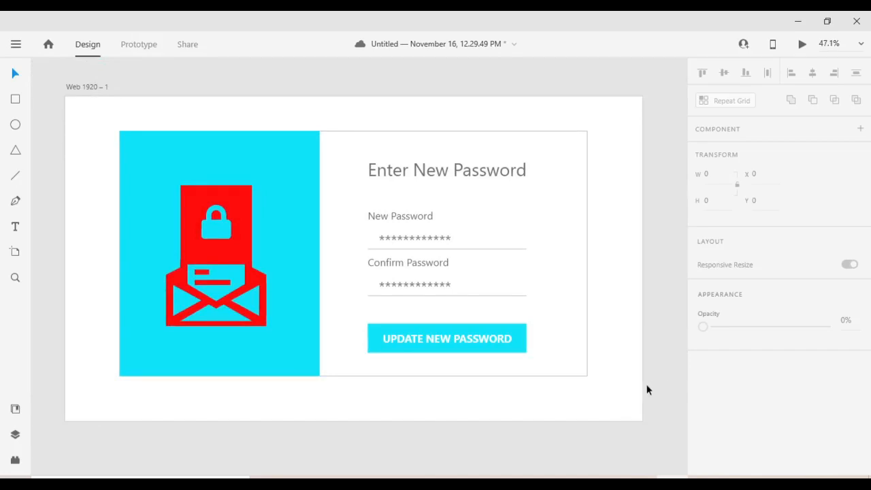
{"action": "scroll", "coordinate": [652, 371], "scroll_direction": "up", "scroll_amount": 1}
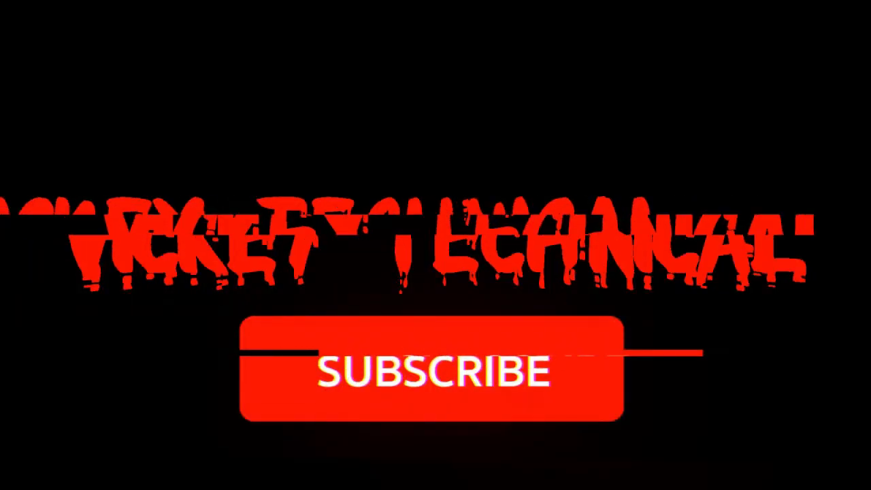